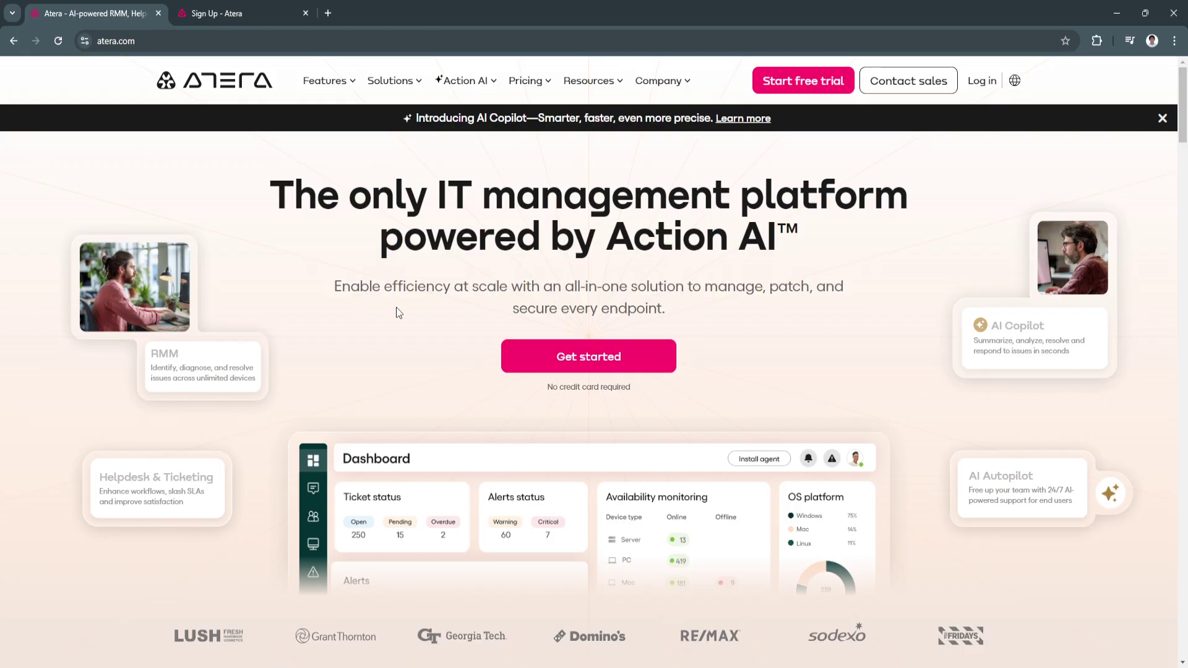
Answer the signup survey as part of an IT department with 1-2 technicians, skipping phone and discovery questions
{"action": "left_click", "coordinate": [216, 7]}
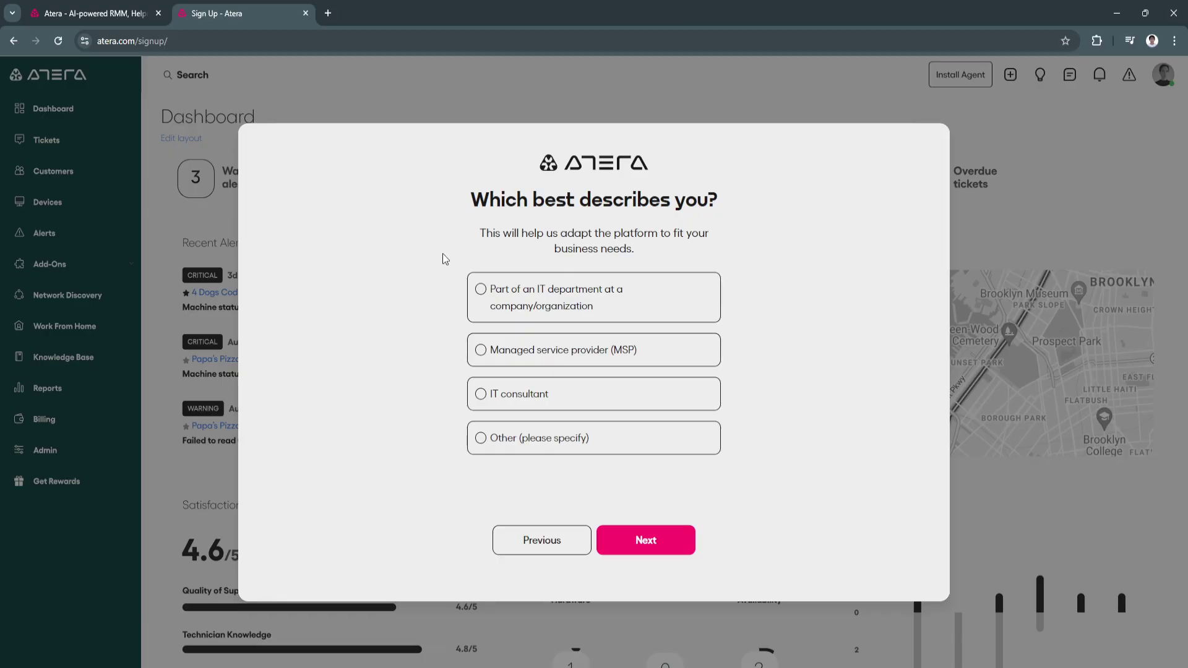
{"action": "left_click", "coordinate": [482, 292]}
{"action": "left_click", "coordinate": [619, 539]}
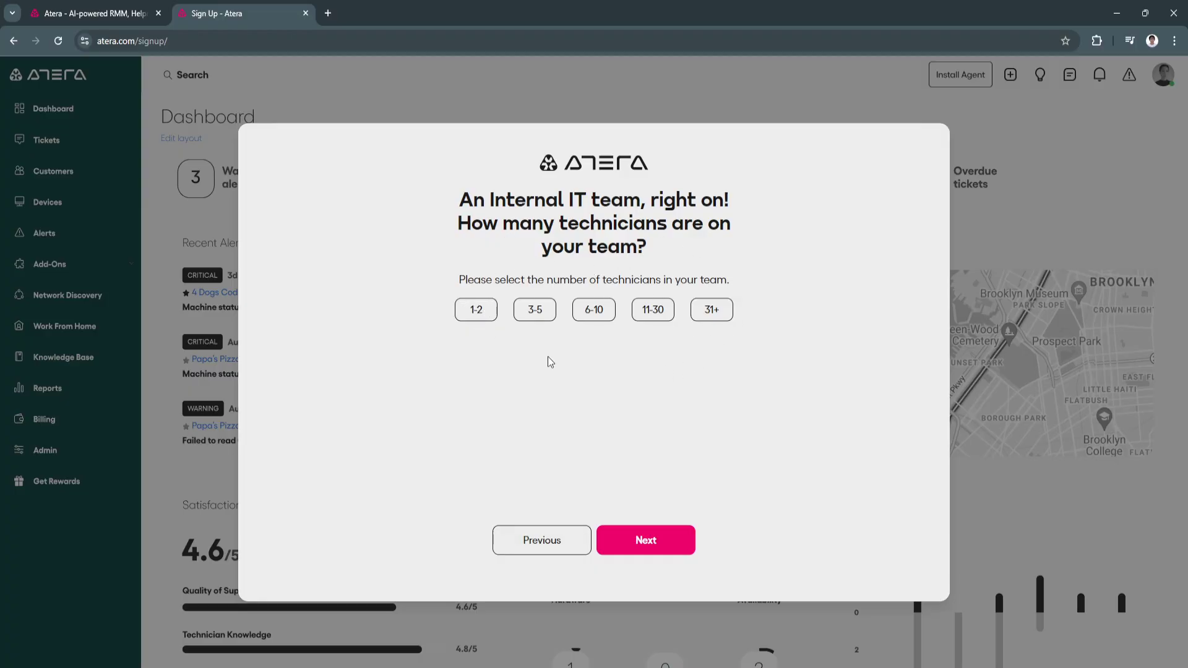
{"action": "left_click", "coordinate": [476, 311]}
{"action": "left_click", "coordinate": [625, 540]}
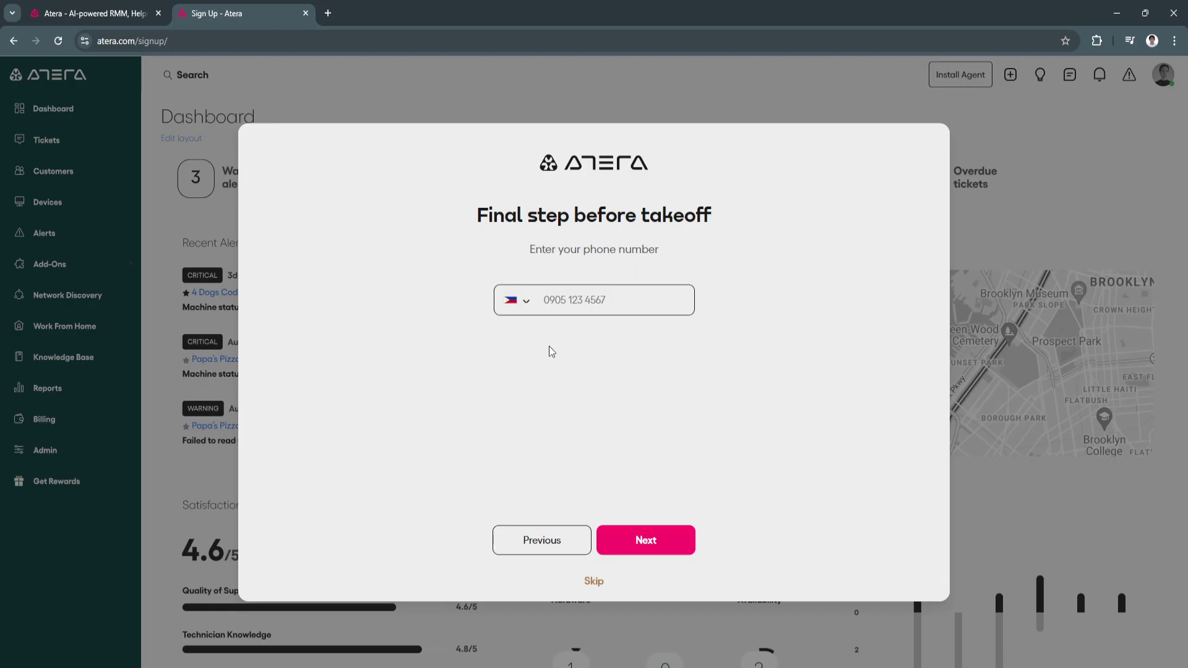
{"action": "left_click", "coordinate": [644, 536]}
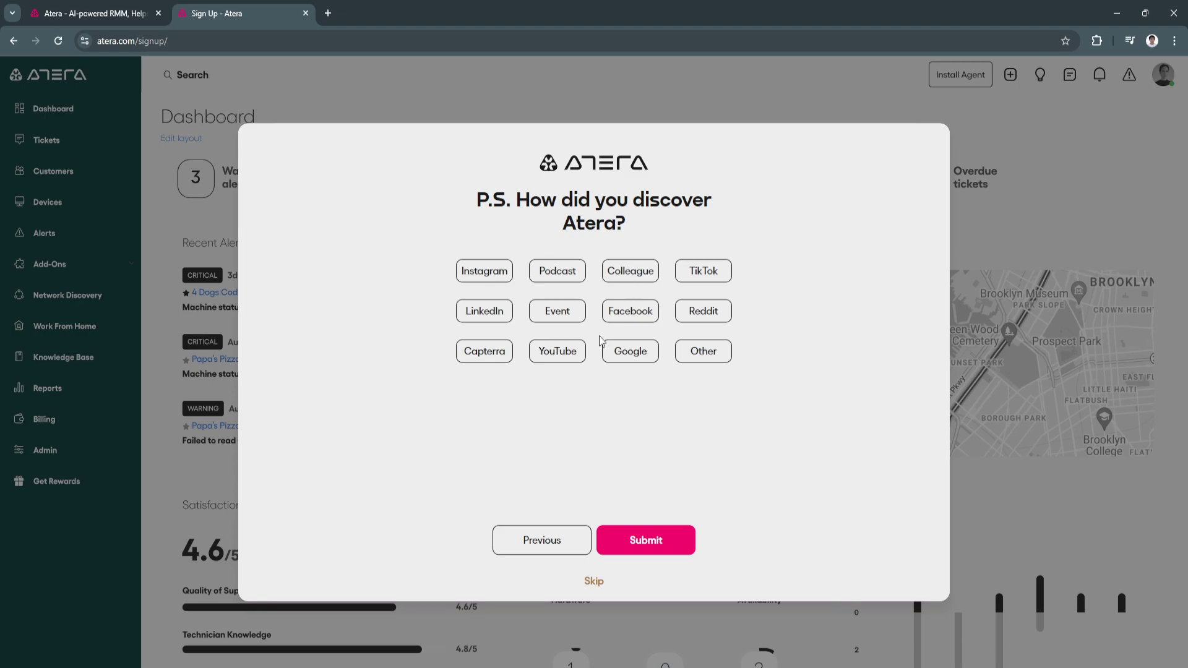
{"action": "left_click", "coordinate": [593, 582]}
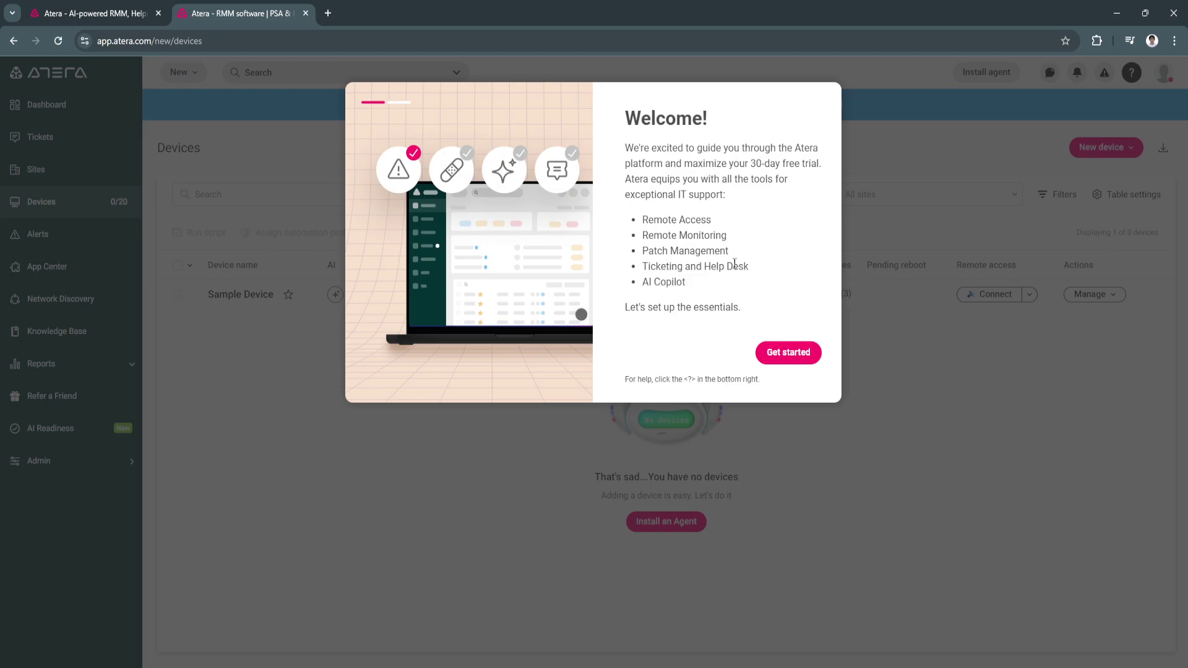
Start the guided trial setup, defer the first agent install with Remind me later, and collapse the Kickstart checklist
{"action": "left_click", "coordinate": [782, 353]}
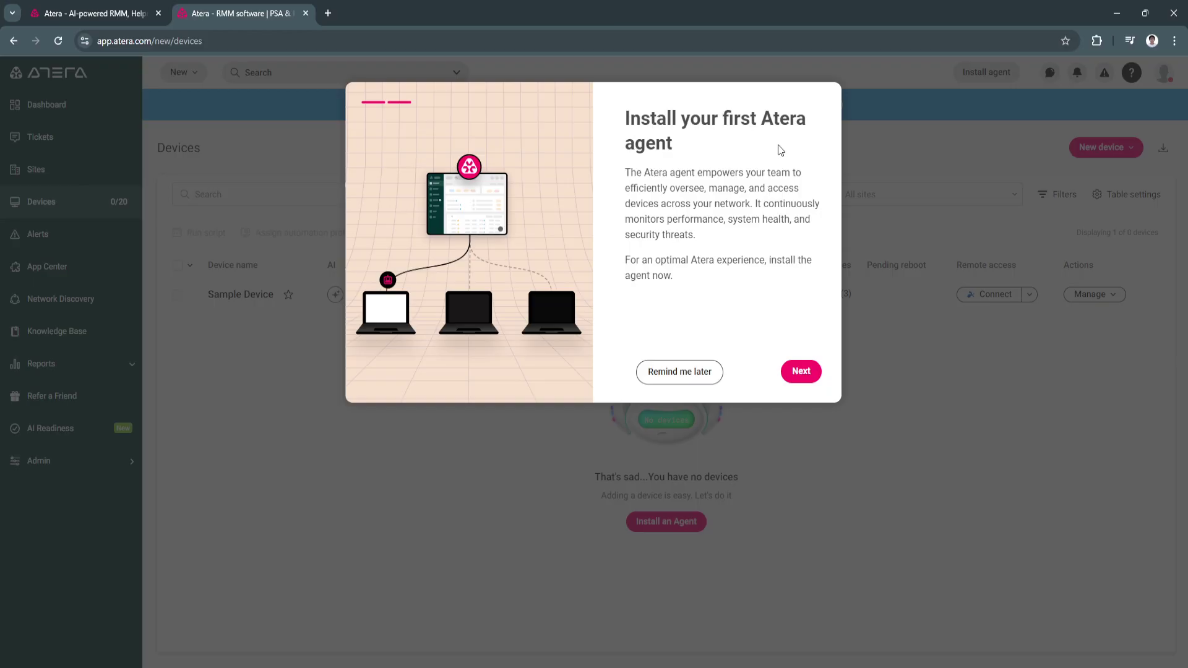
{"action": "left_click", "coordinate": [656, 375]}
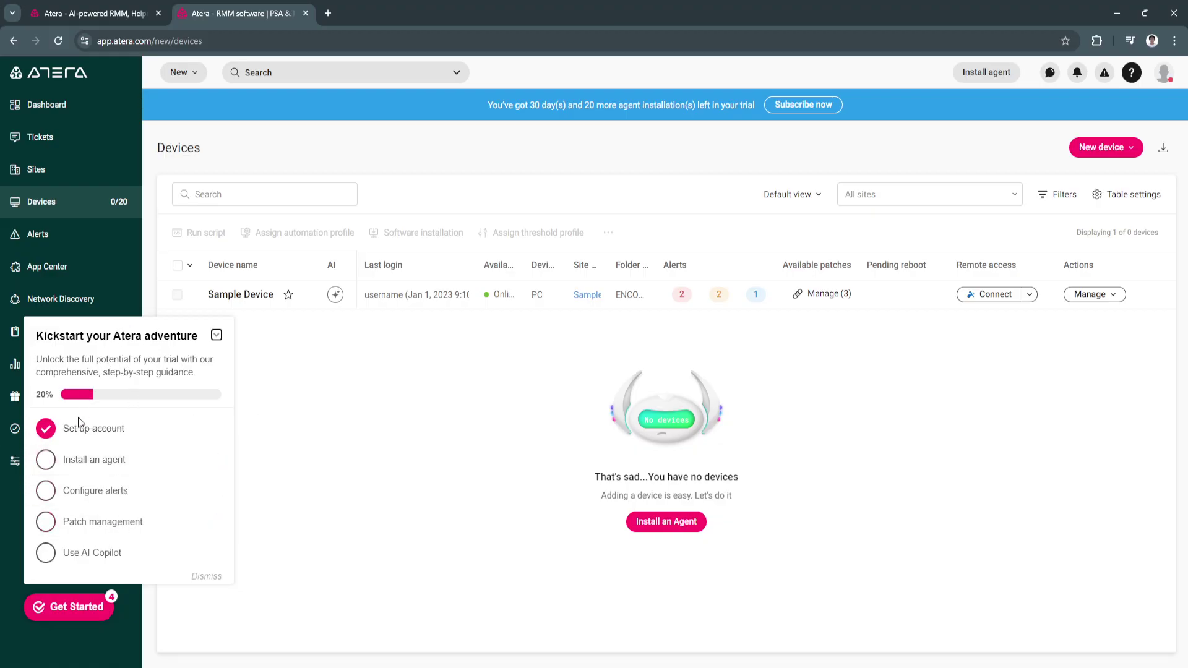
{"action": "left_click", "coordinate": [216, 336]}
Go to the Dashboard and scroll through its ticket, alert, availability and satisfaction widgets
{"action": "left_click", "coordinate": [70, 104]}
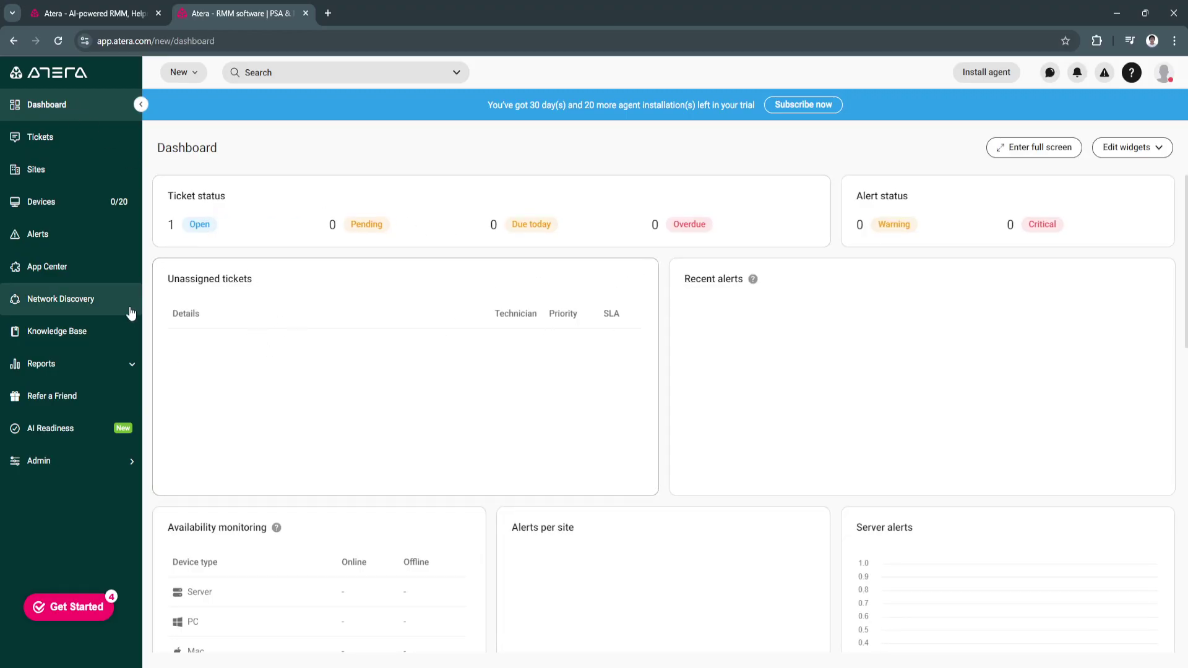
{"action": "scroll", "coordinate": [540, 440], "scroll_direction": "down", "scroll_amount": 6}
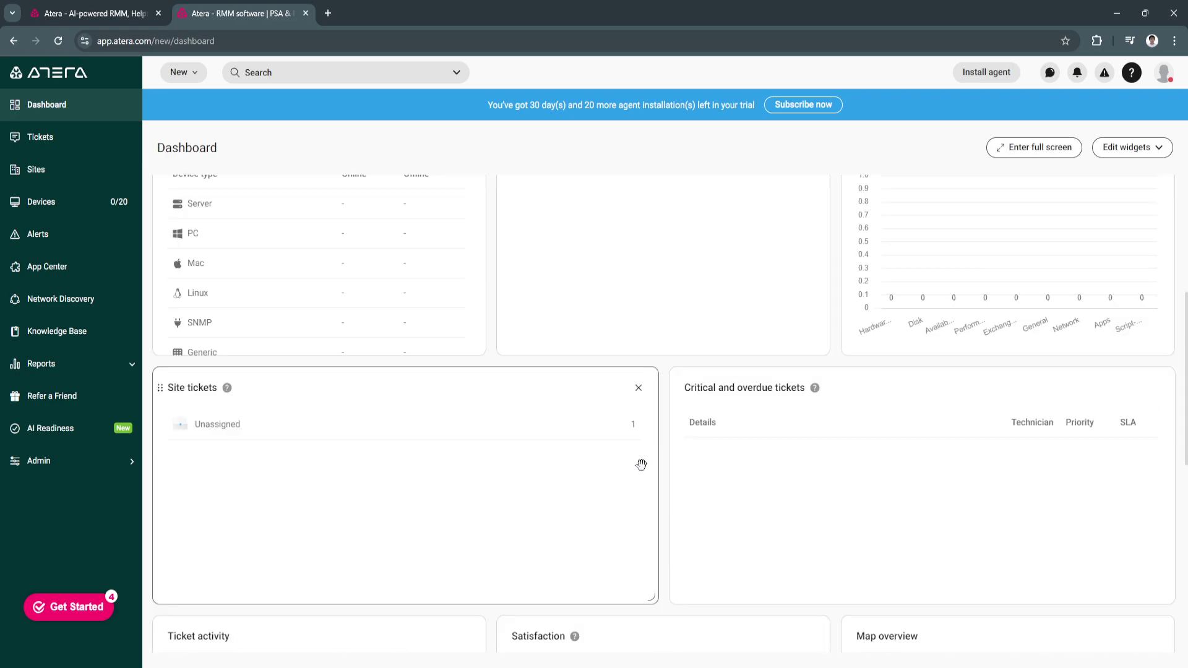
{"action": "scroll", "coordinate": [641, 465], "scroll_direction": "up", "scroll_amount": 6}
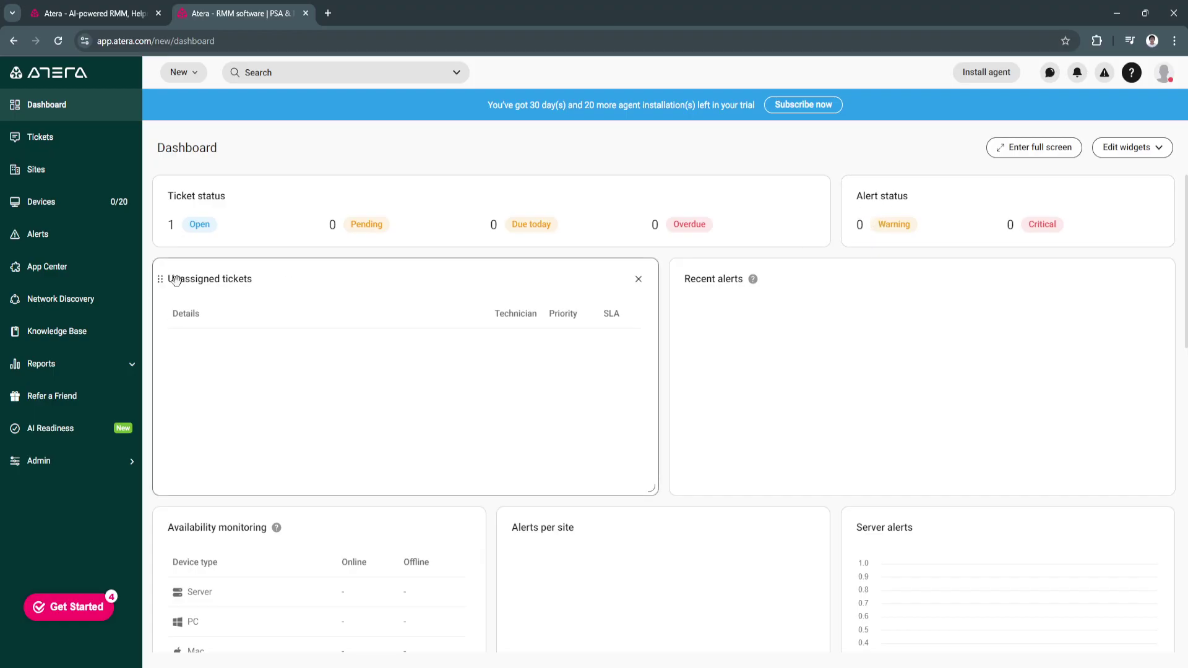
{"action": "scroll", "coordinate": [710, 365], "scroll_direction": "down", "scroll_amount": 5}
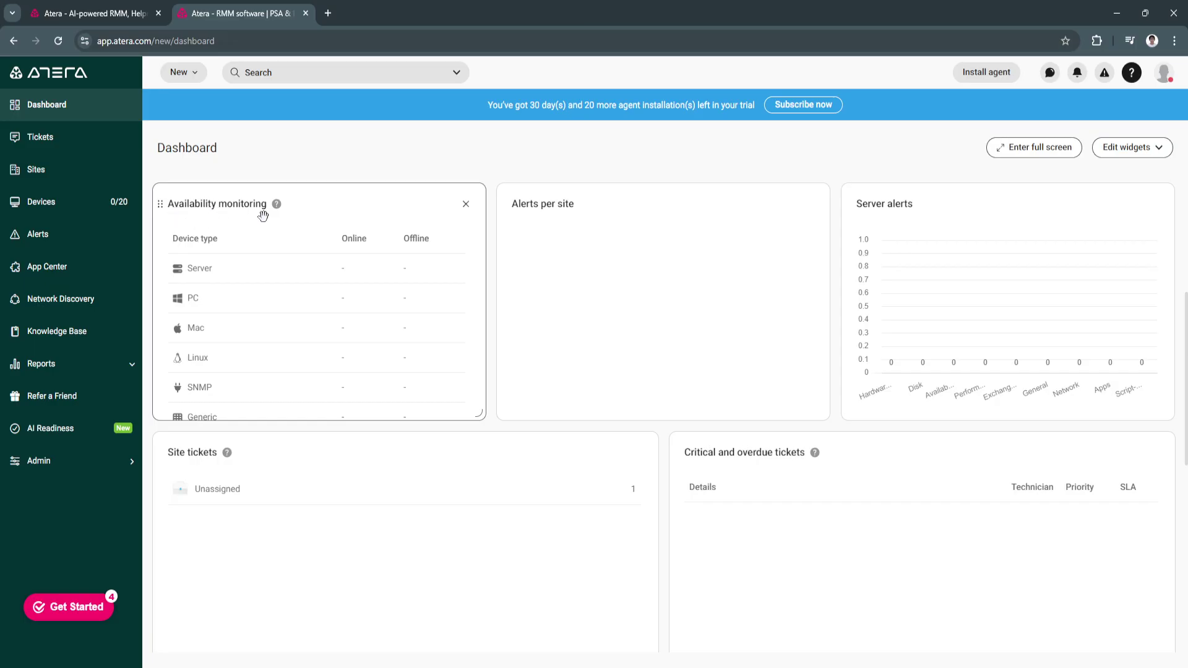
{"action": "scroll", "coordinate": [817, 493], "scroll_direction": "down", "scroll_amount": 3}
{"action": "scroll", "coordinate": [793, 499], "scroll_direction": "down", "scroll_amount": 5}
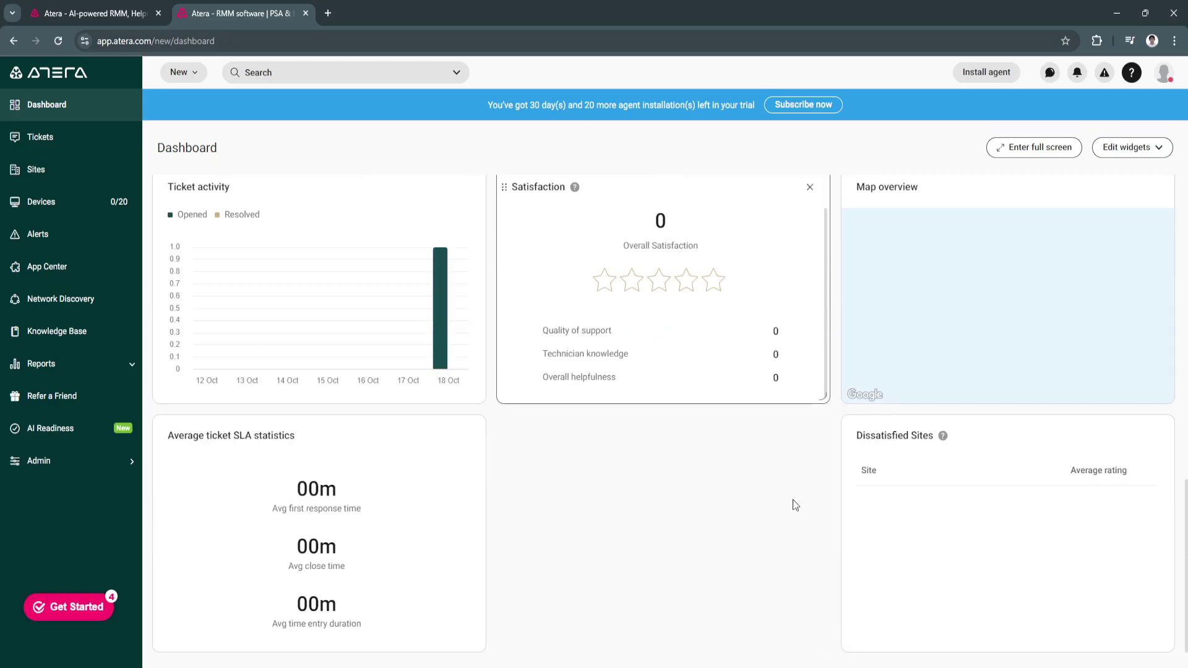
{"action": "scroll", "coordinate": [770, 502], "scroll_direction": "up", "scroll_amount": 3}
{"action": "scroll", "coordinate": [697, 499], "scroll_direction": "down", "scroll_amount": 1}
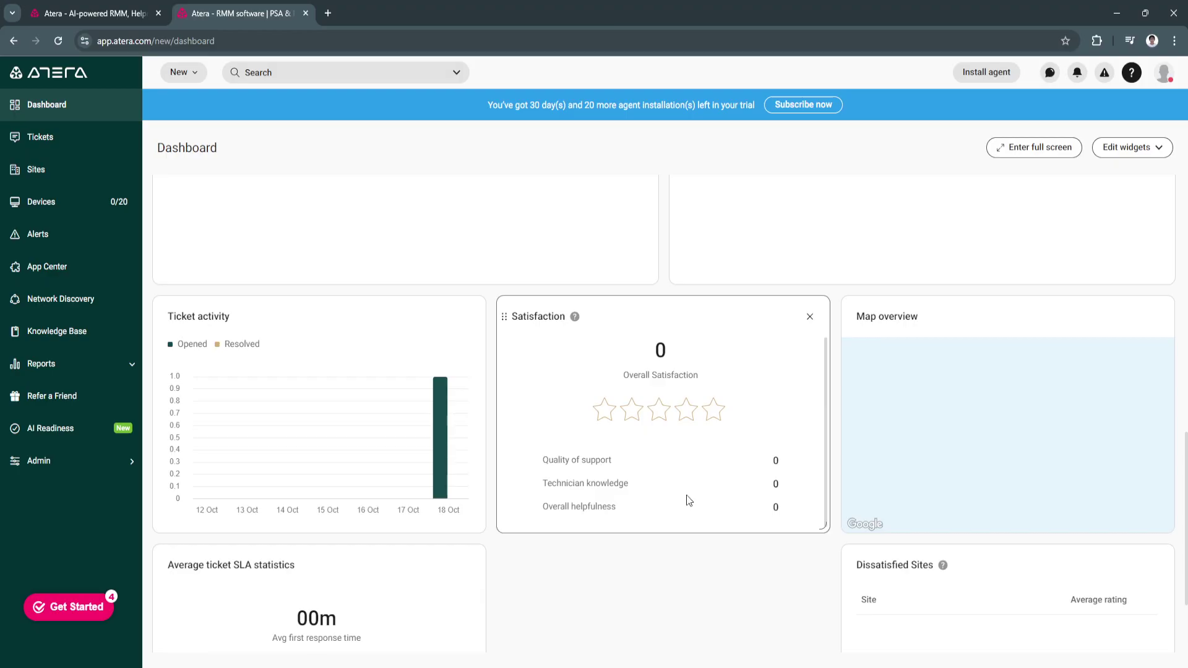
{"action": "scroll", "coordinate": [685, 499], "scroll_direction": "up", "scroll_amount": 3}
{"action": "scroll", "coordinate": [366, 408], "scroll_direction": "up", "scroll_amount": 5}
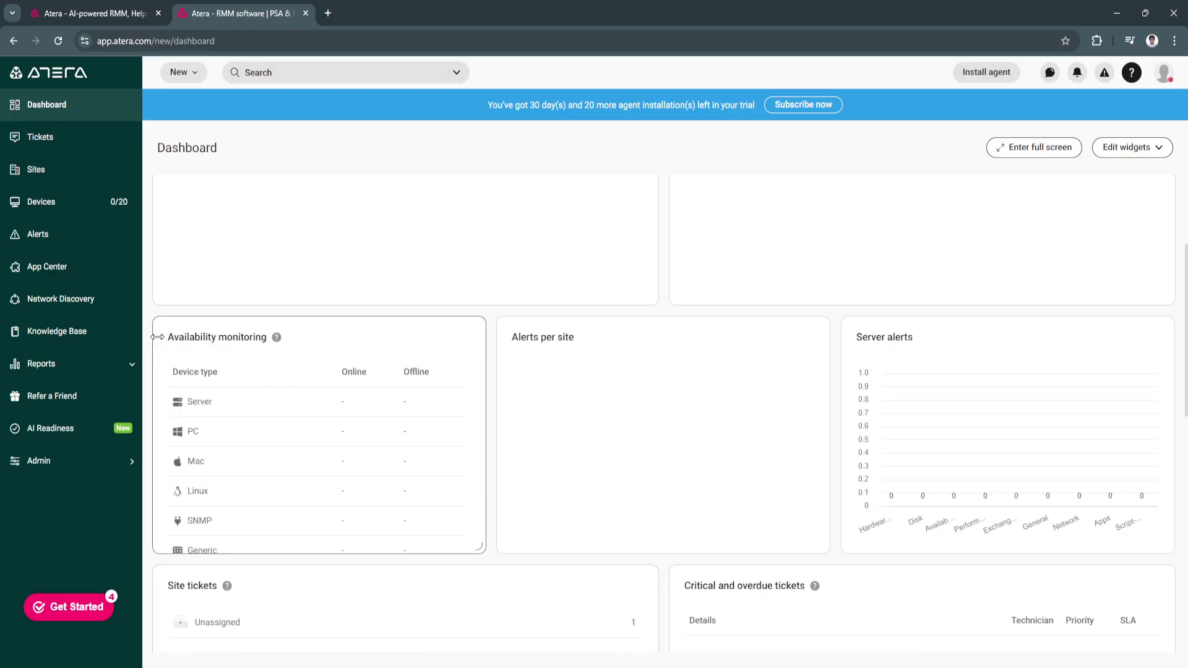
Drag the Availability monitoring card into the middle column, shifting Alerts per site to the left
{"action": "mouse_move", "coordinate": [163, 345]}
{"action": "left_click_drag", "start_coordinate": [163, 346], "coordinate": [215, 247]}
{"action": "scroll", "coordinate": [529, 340], "scroll_direction": "down", "scroll_amount": 4}
{"action": "scroll", "coordinate": [583, 470], "scroll_direction": "up", "scroll_amount": 5}
{"action": "scroll", "coordinate": [835, 498], "scroll_direction": "down", "scroll_amount": 7}
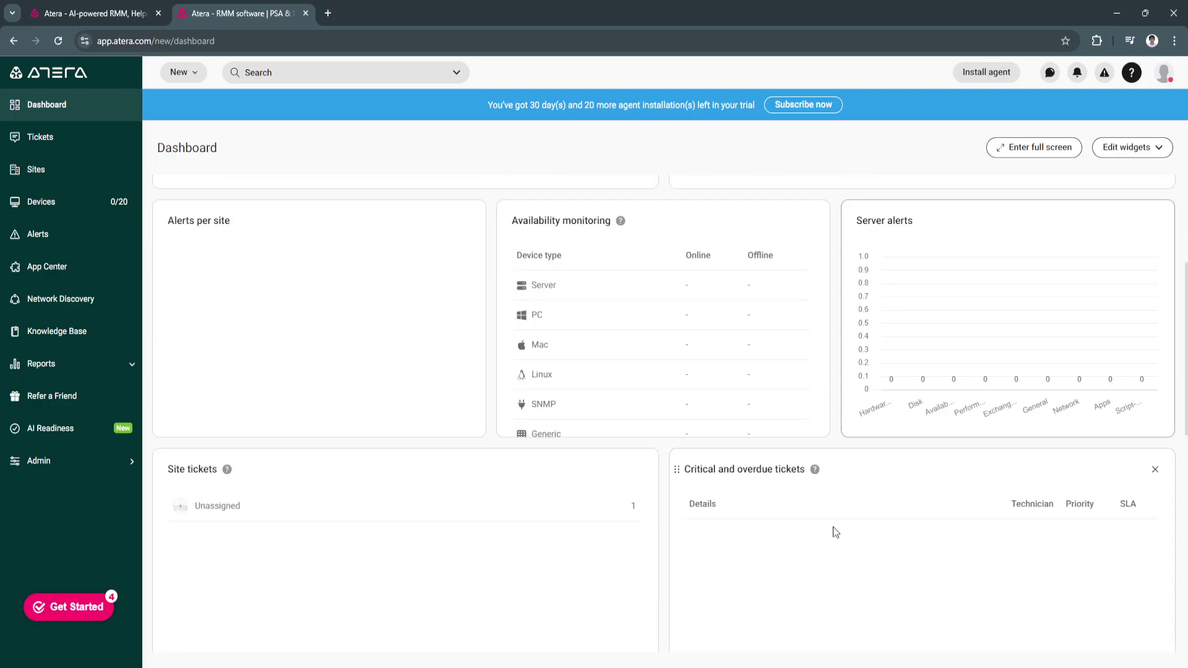
{"action": "scroll", "coordinate": [811, 549], "scroll_direction": "up", "scroll_amount": 8}
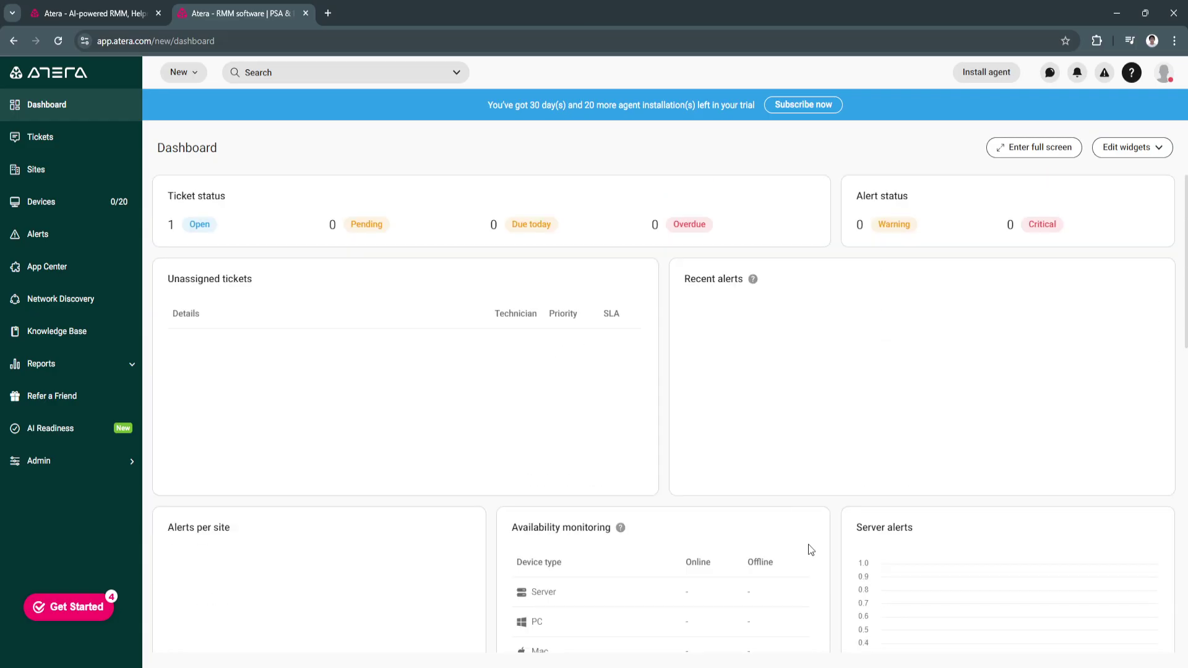
Browse the Edit widgets list of dashboard widgets, then close it
{"action": "left_click", "coordinate": [1126, 147]}
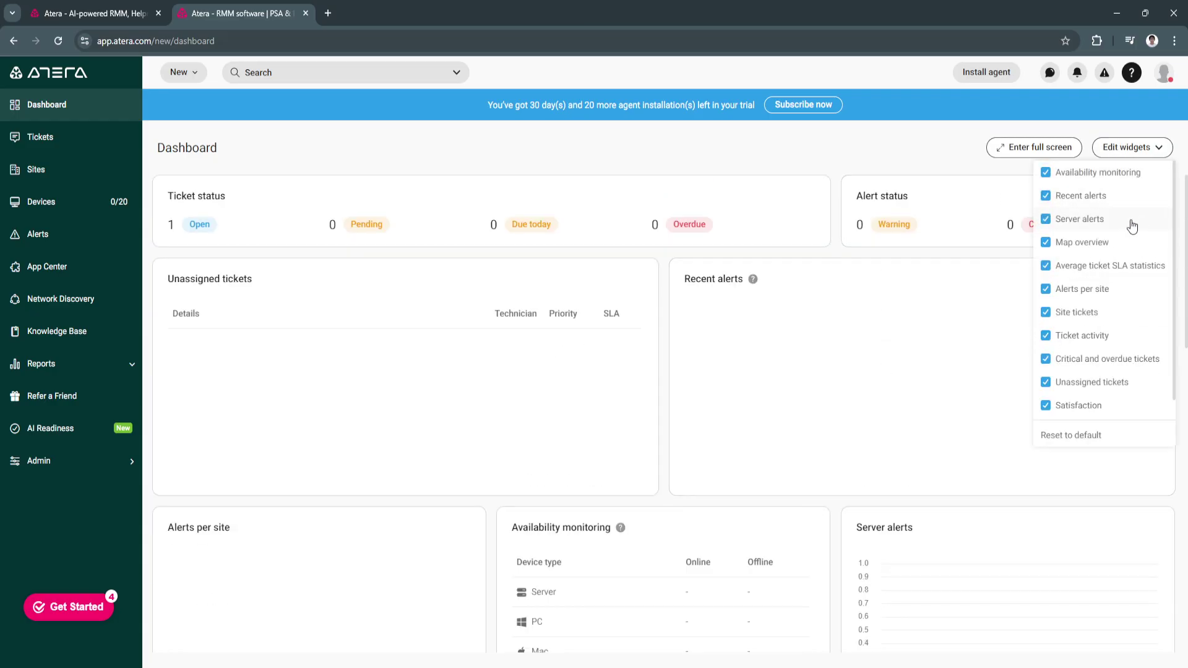
{"action": "scroll", "coordinate": [1080, 319], "scroll_direction": "down", "scroll_amount": 1}
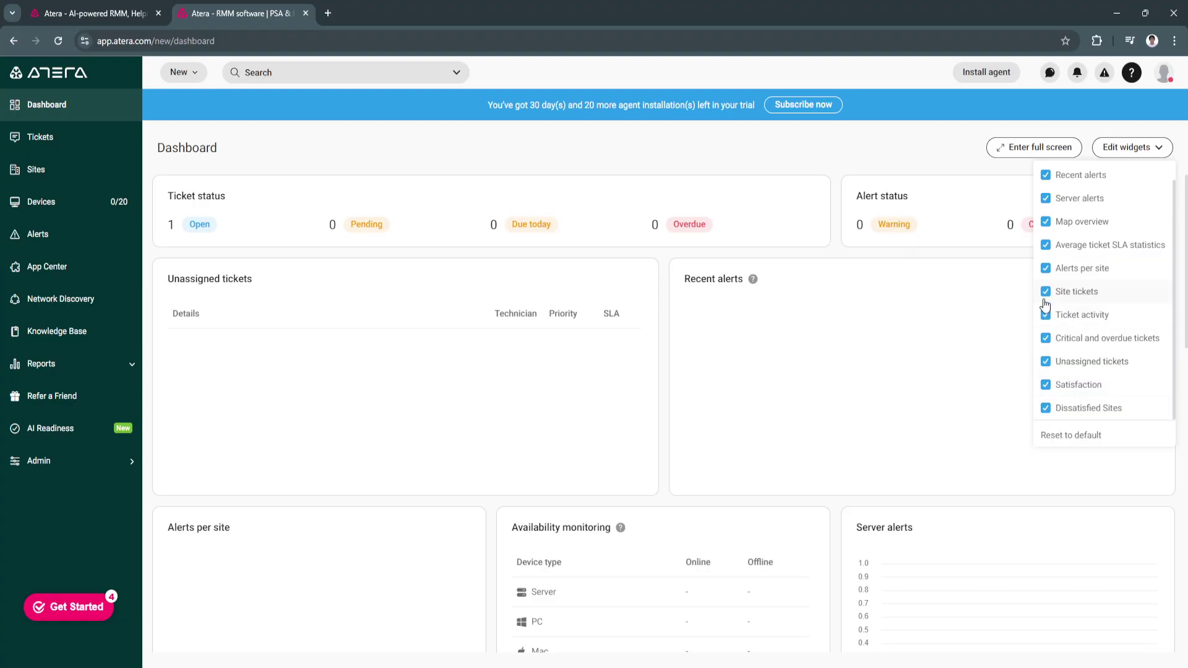
{"action": "scroll", "coordinate": [1045, 303], "scroll_direction": "up", "scroll_amount": 1}
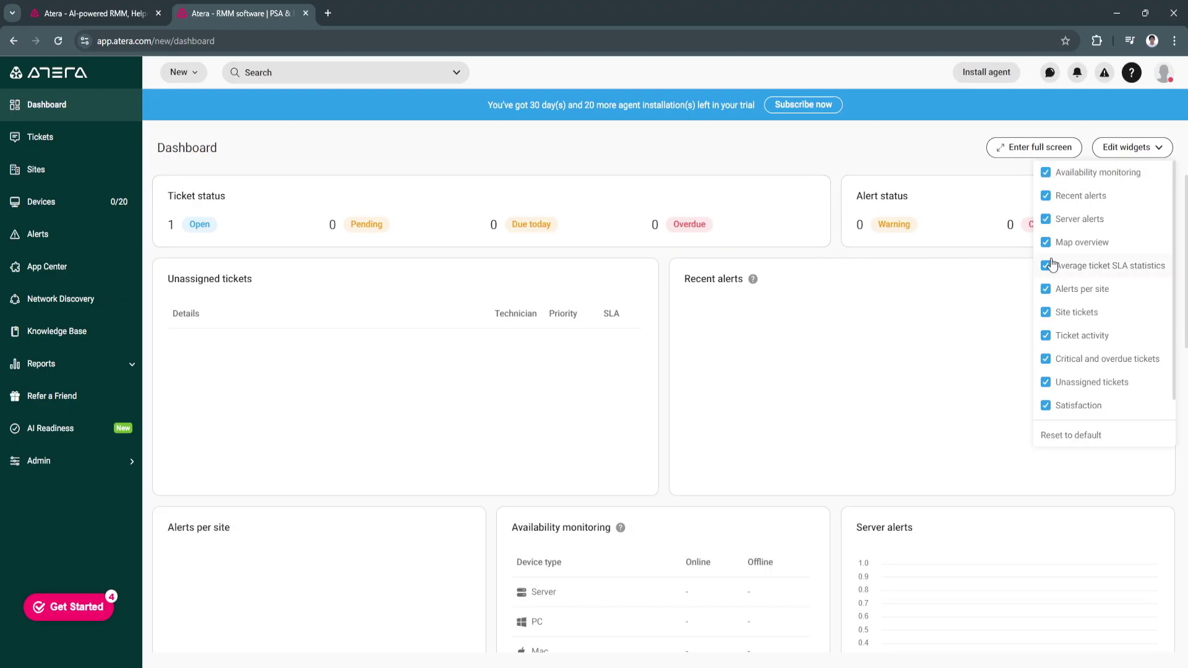
{"action": "left_click", "coordinate": [1119, 152]}
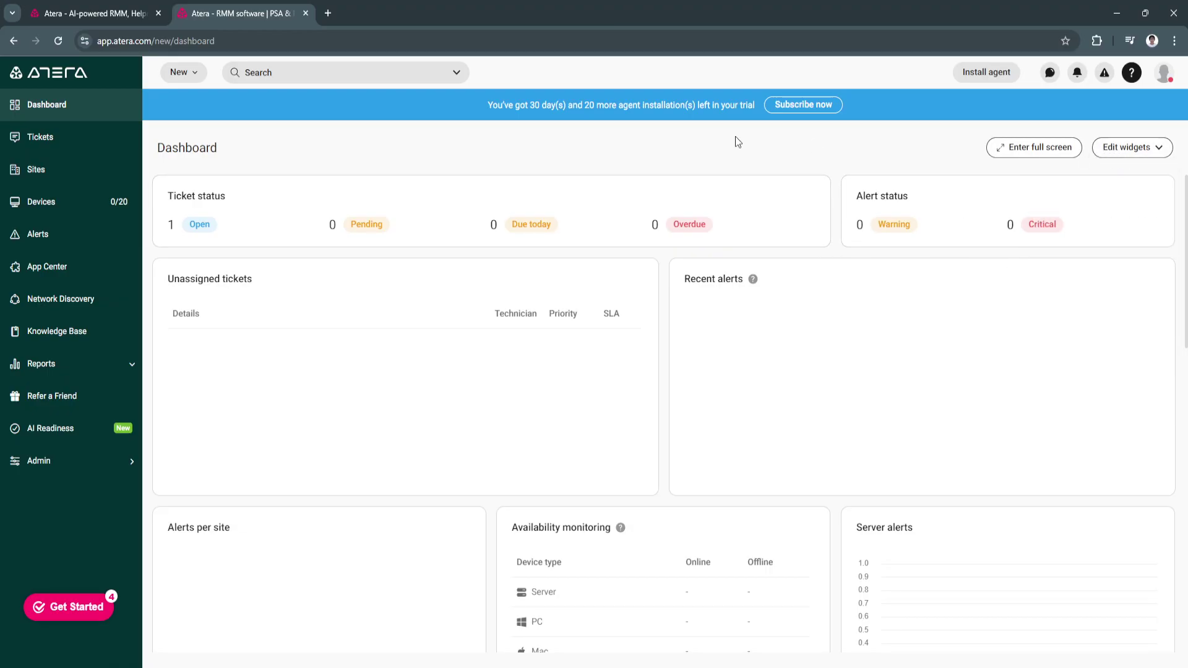
Open sample ticket #1, 'Help! My computer is very slow', and scroll through its requester info
{"action": "left_click", "coordinate": [48, 136]}
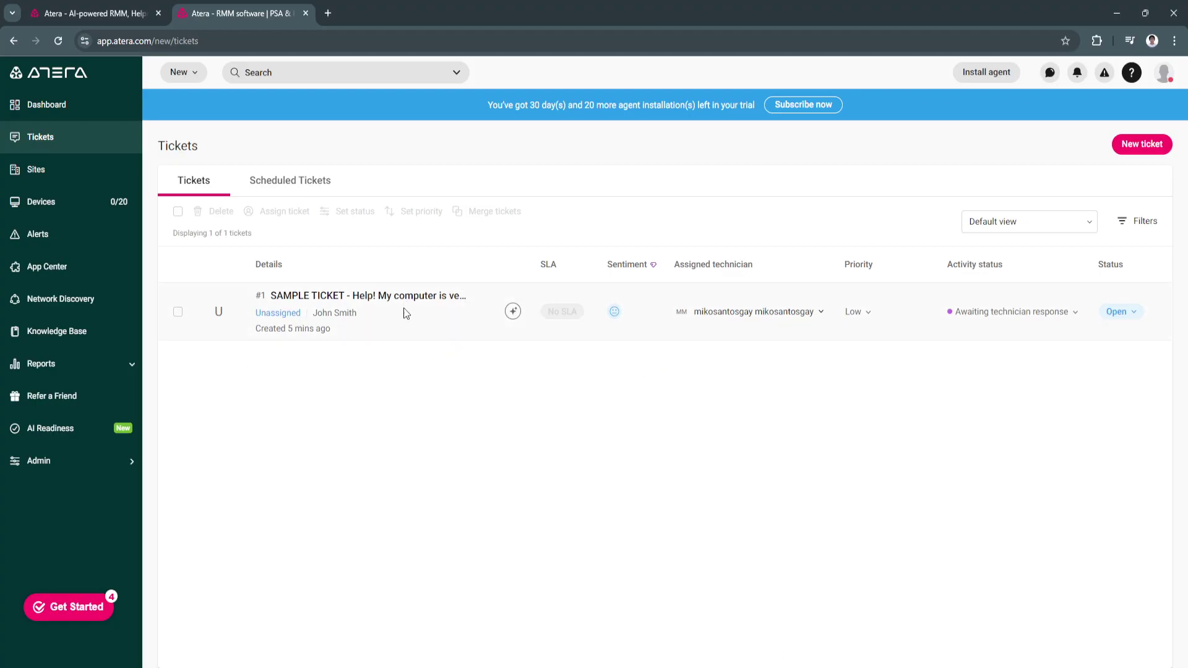
{"action": "left_click", "coordinate": [415, 297]}
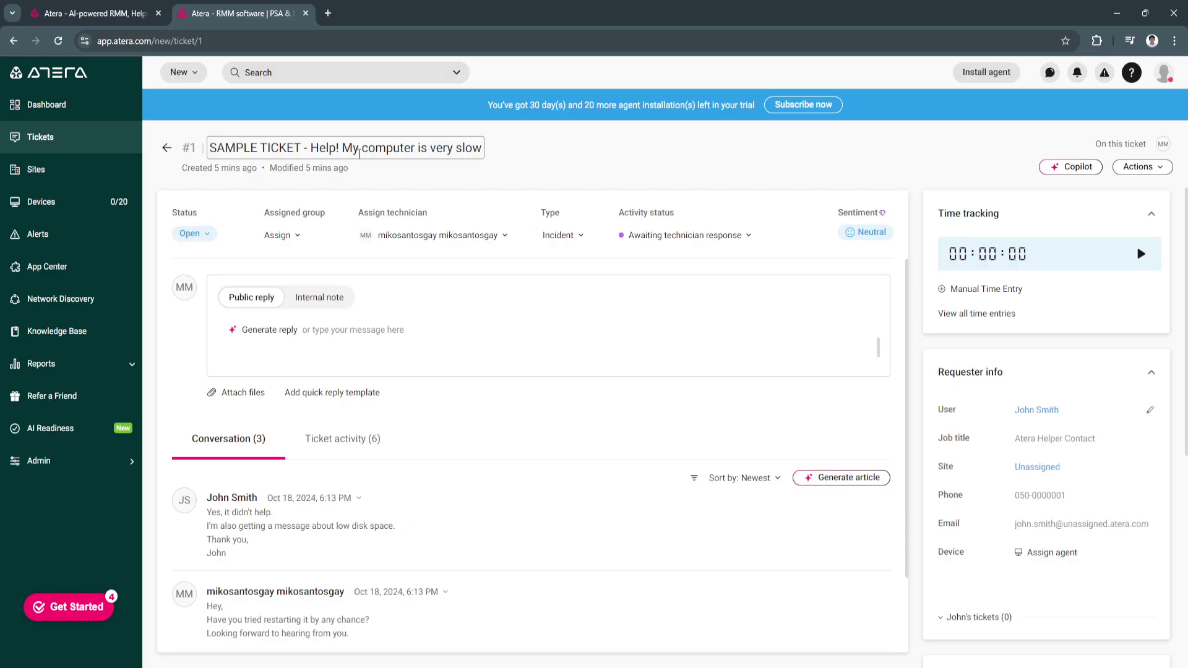
{"action": "scroll", "coordinate": [566, 409], "scroll_direction": "down", "scroll_amount": 2}
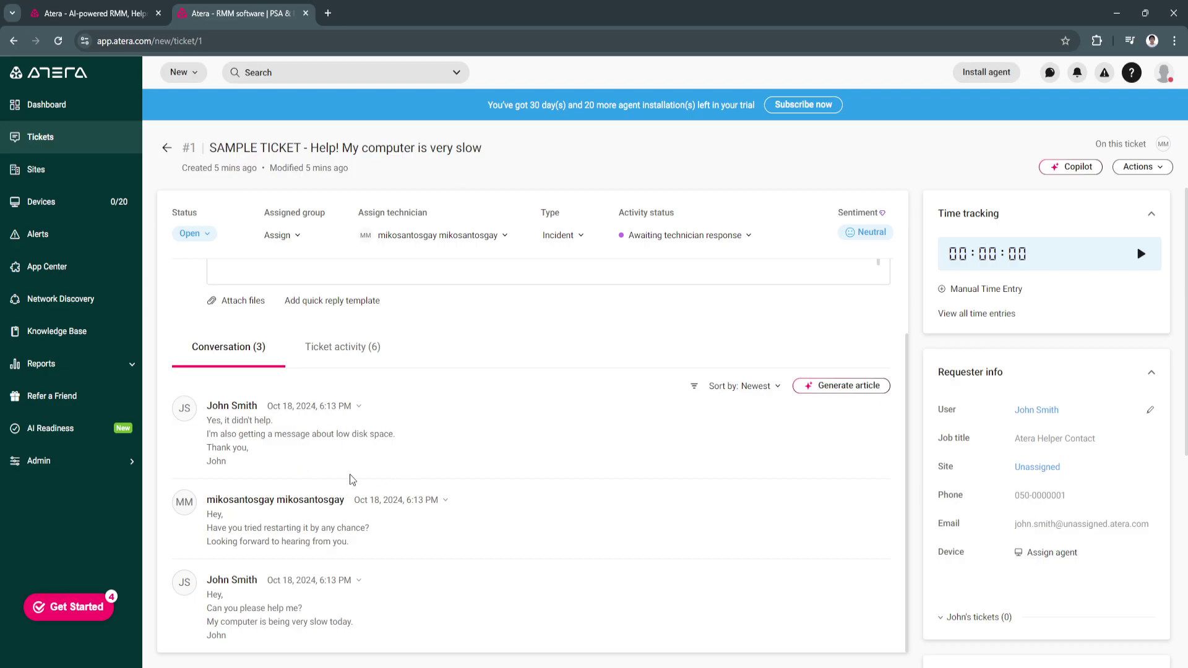
{"action": "scroll", "coordinate": [415, 491], "scroll_direction": "up", "scroll_amount": 2}
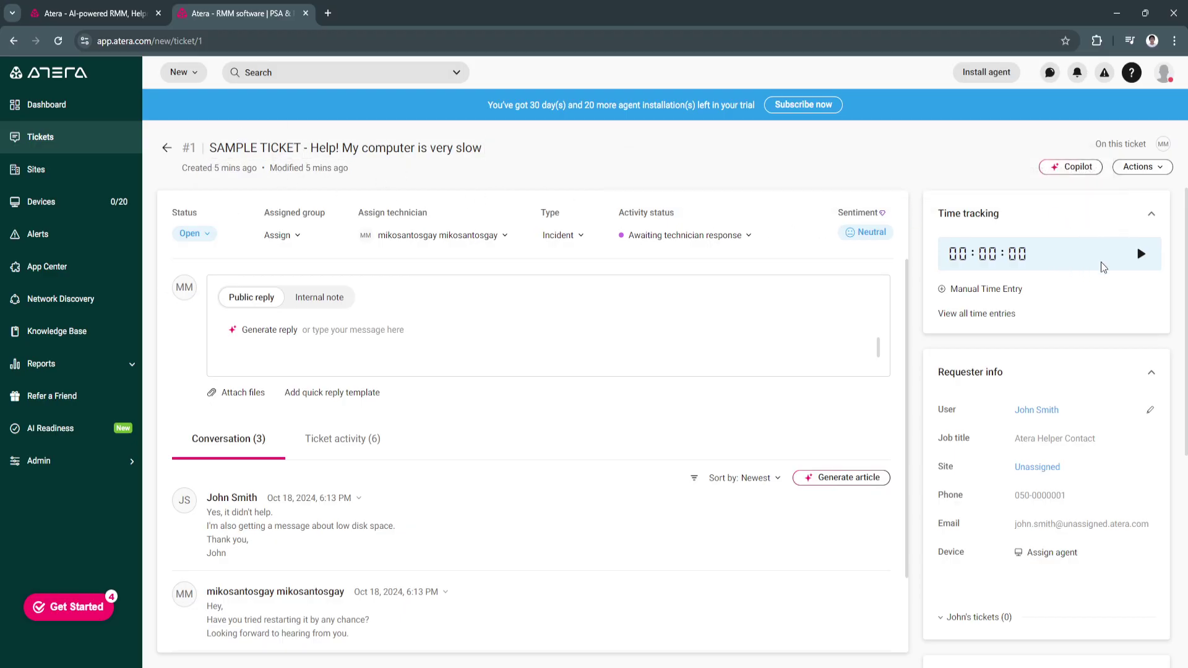
{"action": "scroll", "coordinate": [992, 436], "scroll_direction": "down", "scroll_amount": 1}
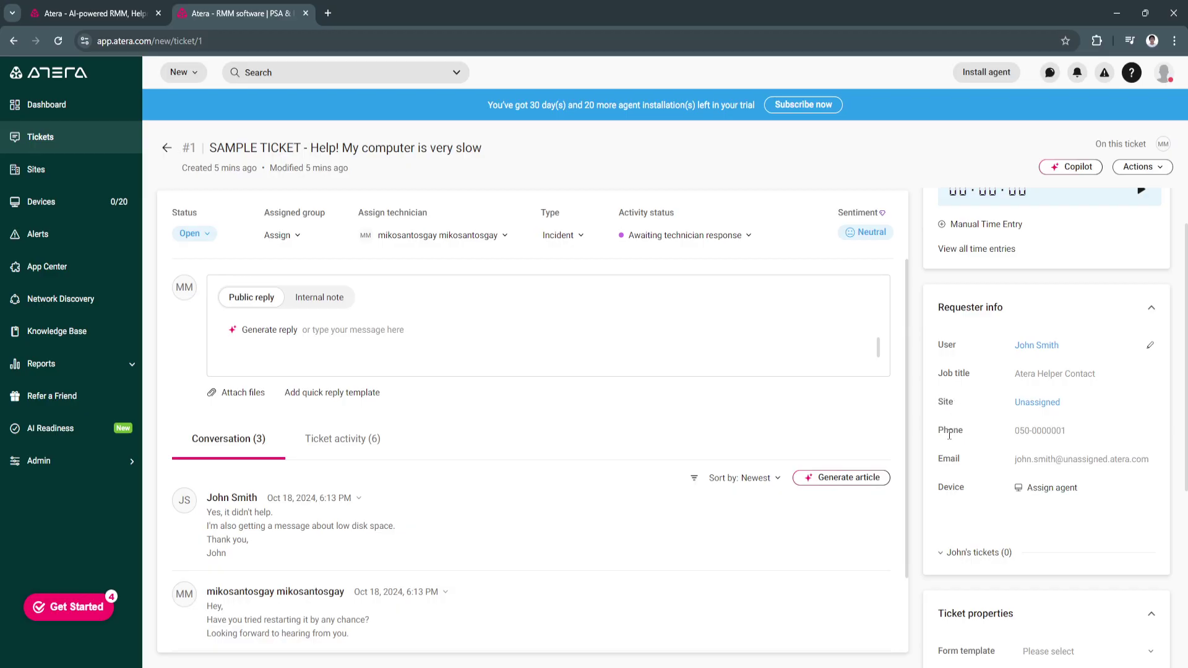
{"action": "scroll", "coordinate": [967, 485], "scroll_direction": "down", "scroll_amount": 1}
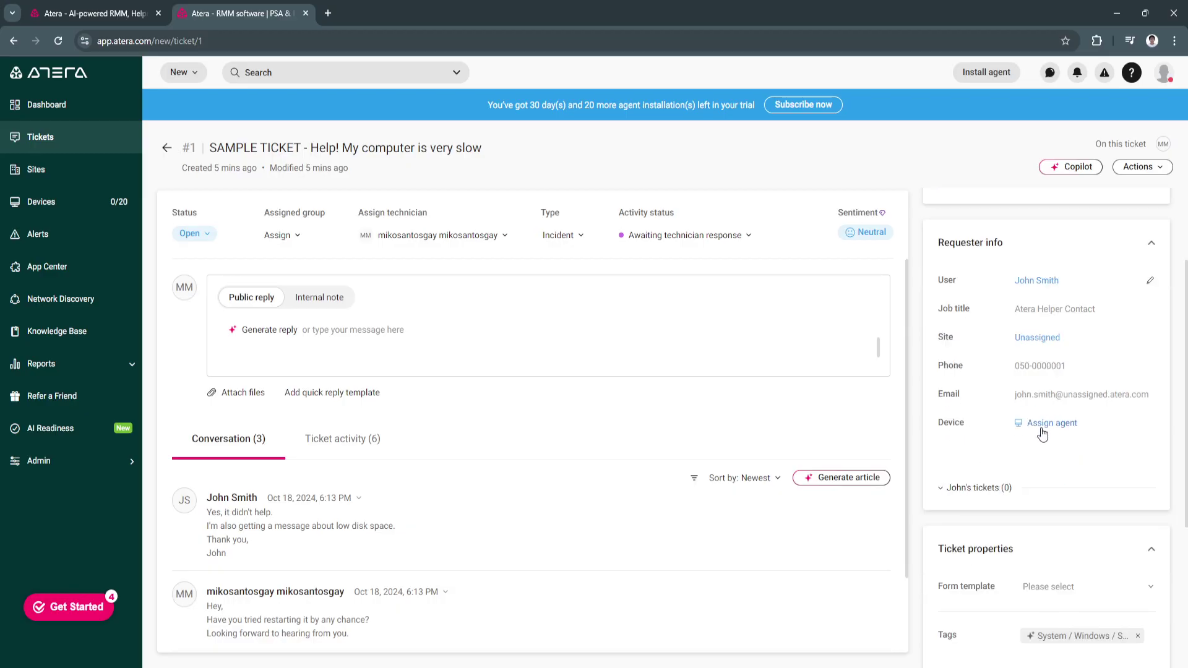
{"action": "scroll", "coordinate": [1001, 488], "scroll_direction": "down", "scroll_amount": 4}
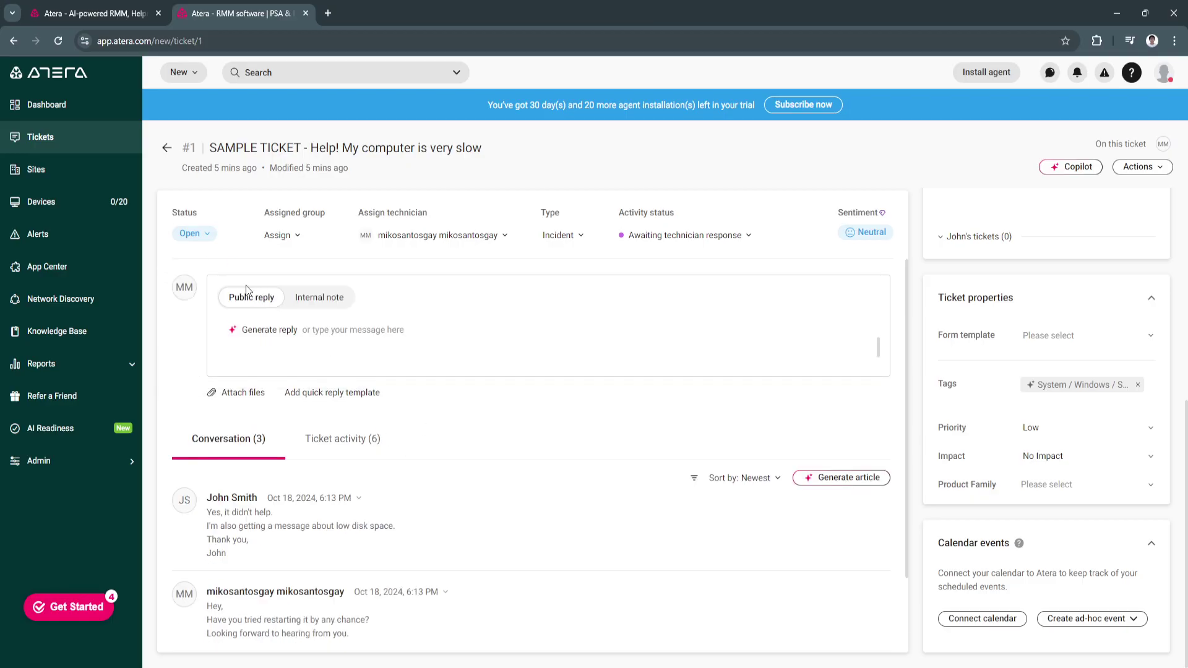
Toggle between Internal note and Public reply, then scroll down to the three-message conversation
{"action": "left_click", "coordinate": [310, 299]}
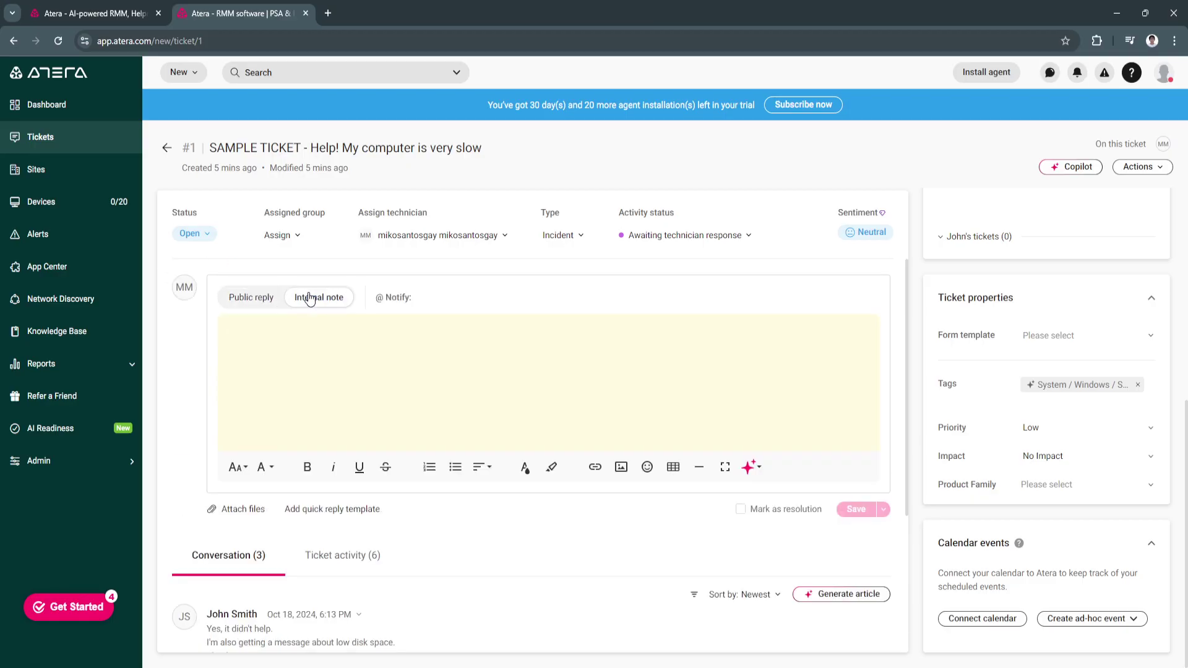
{"action": "left_click", "coordinate": [250, 297]}
{"action": "scroll", "coordinate": [408, 458], "scroll_direction": "down", "scroll_amount": 1}
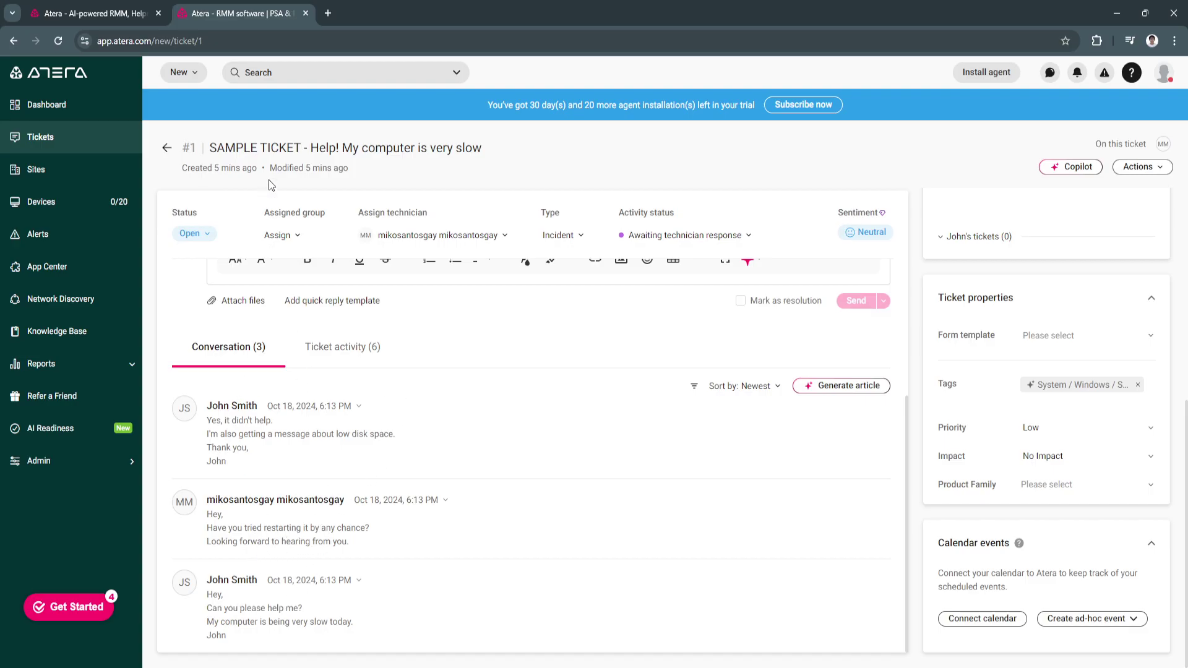
Open the Unassigned site from Sites and view its Users list
{"action": "left_click", "coordinate": [68, 166]}
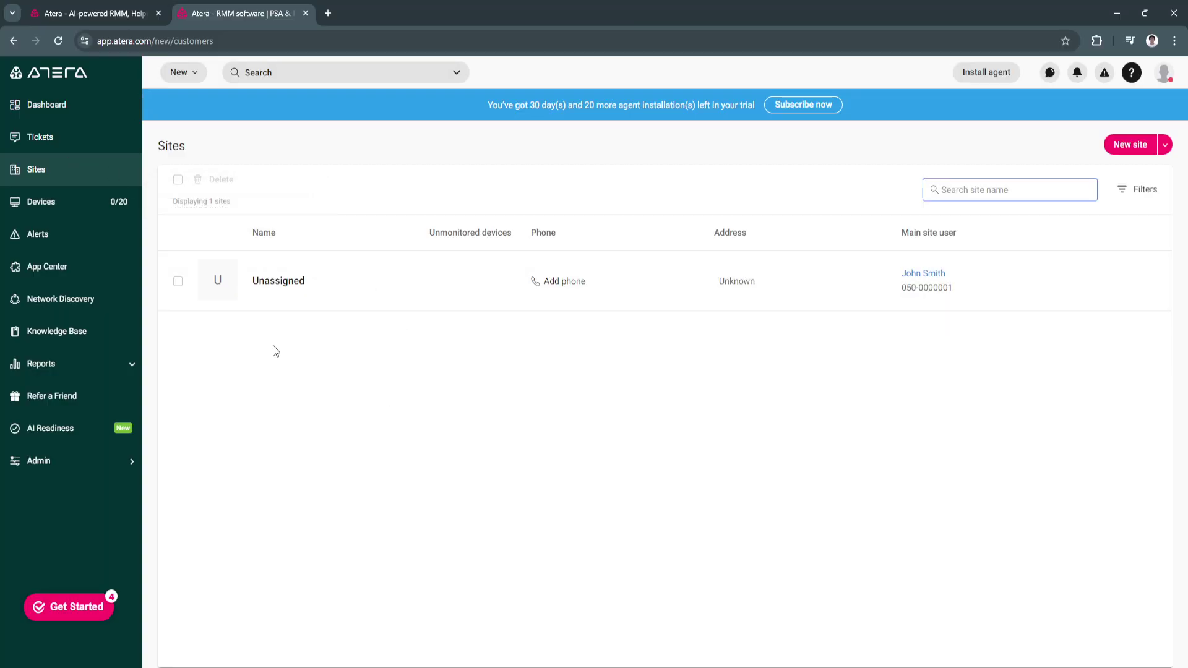
{"action": "left_click", "coordinate": [300, 290]}
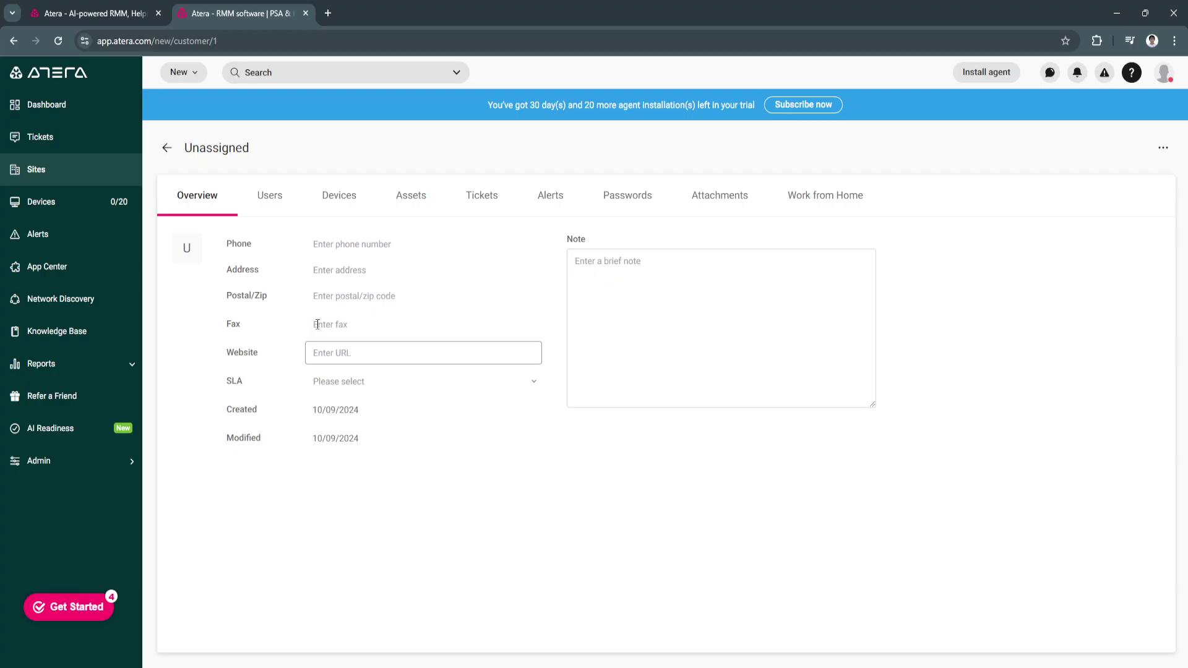
{"action": "left_click", "coordinate": [270, 197]}
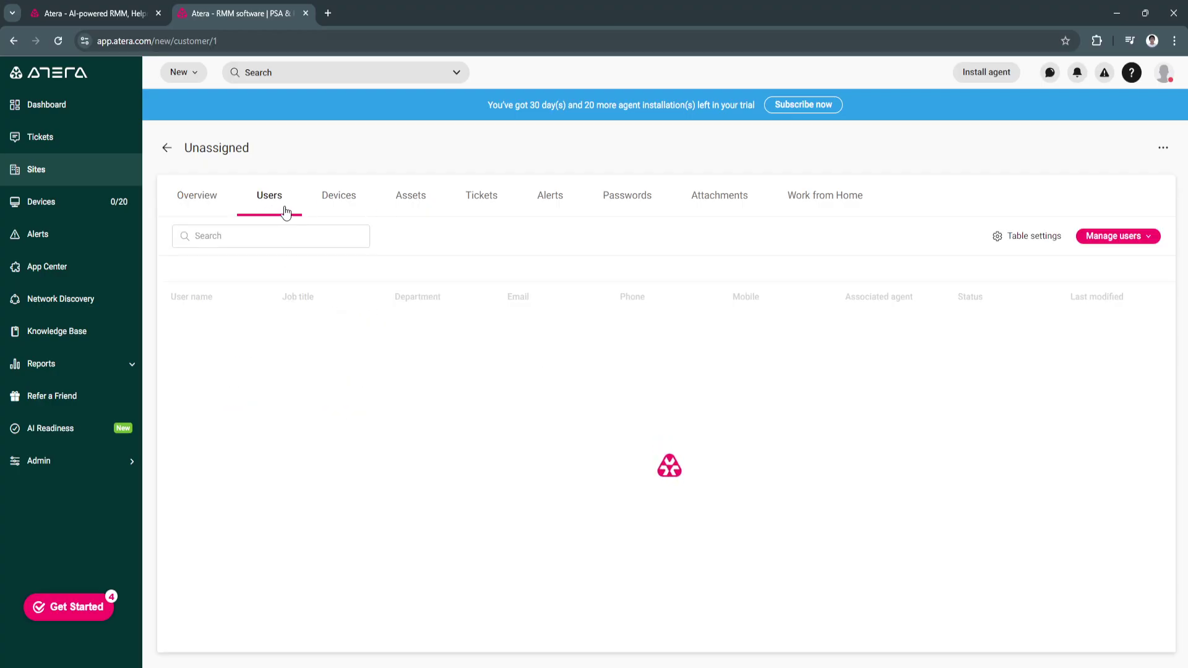
Start a new site user via Manage users > New user, then cancel the form without saving
{"action": "left_click", "coordinate": [1130, 238]}
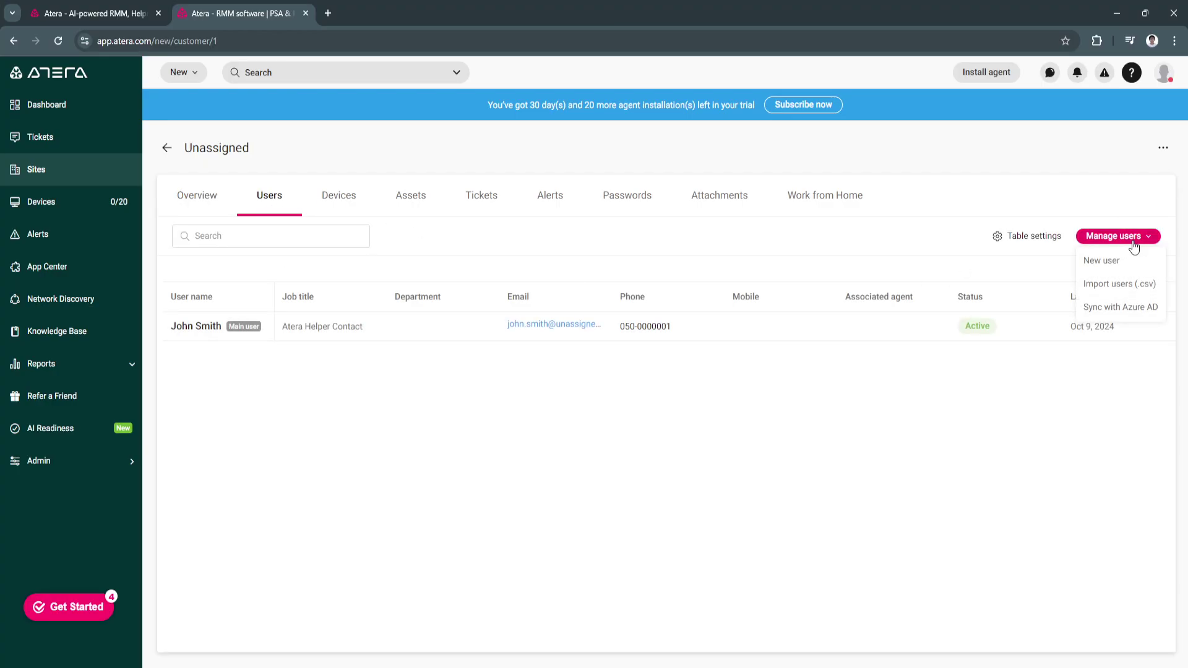
{"action": "left_click", "coordinate": [1087, 266]}
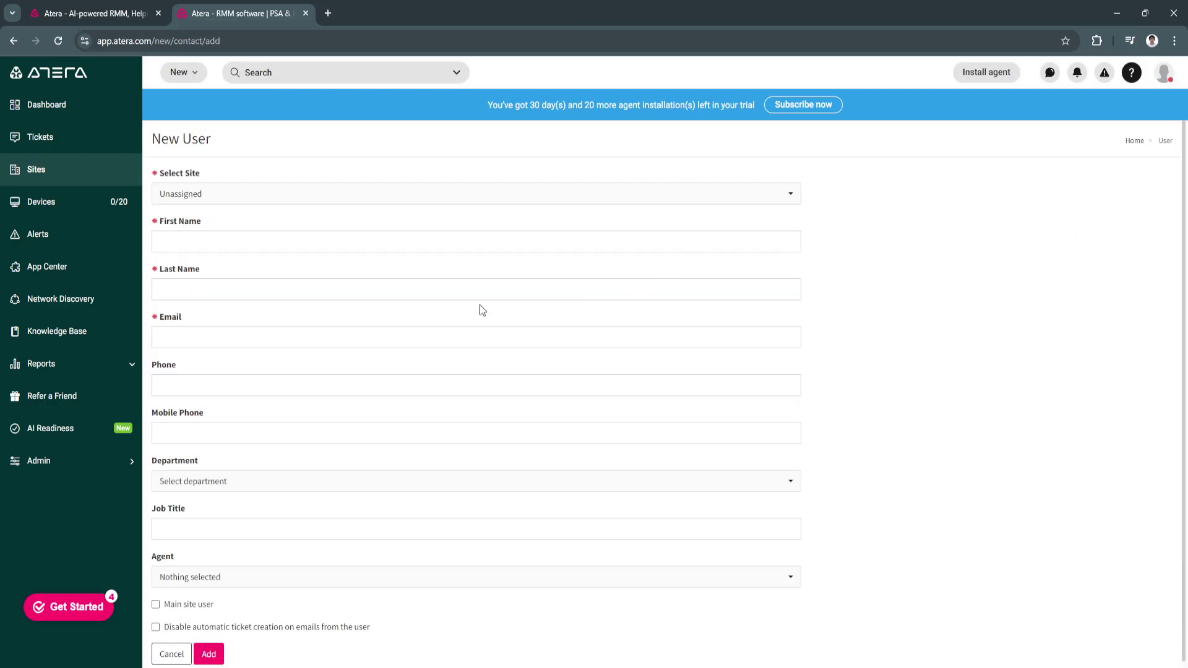
{"action": "scroll", "coordinate": [477, 291], "scroll_direction": "down", "scroll_amount": 1}
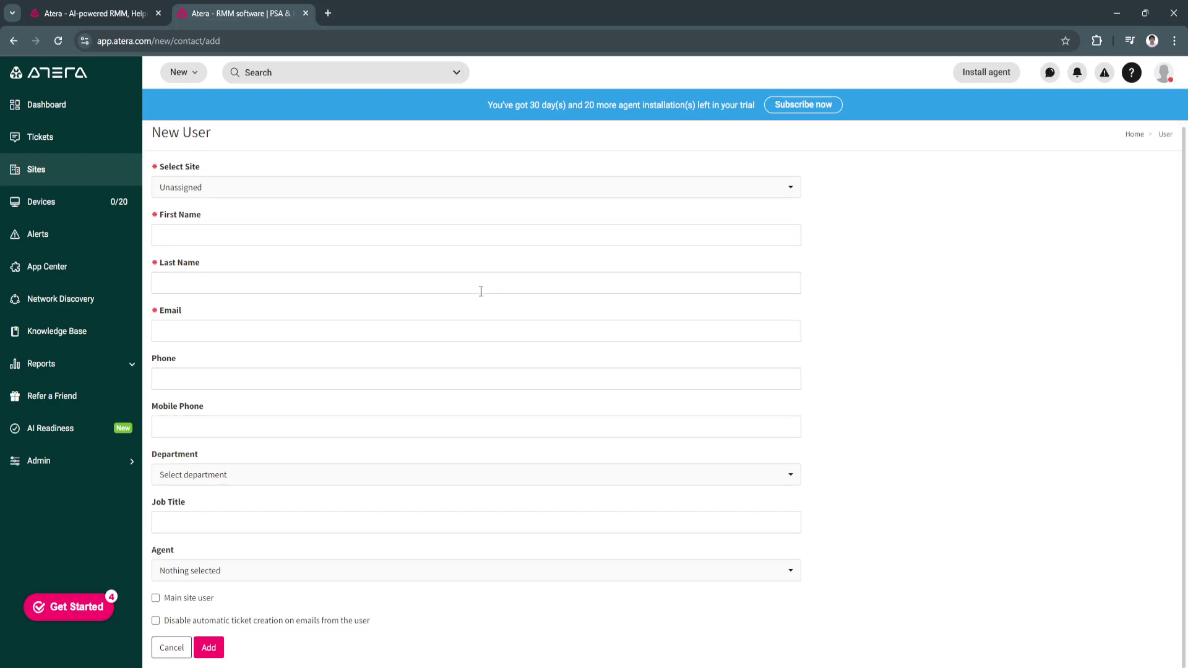
{"action": "left_click", "coordinate": [162, 647]}
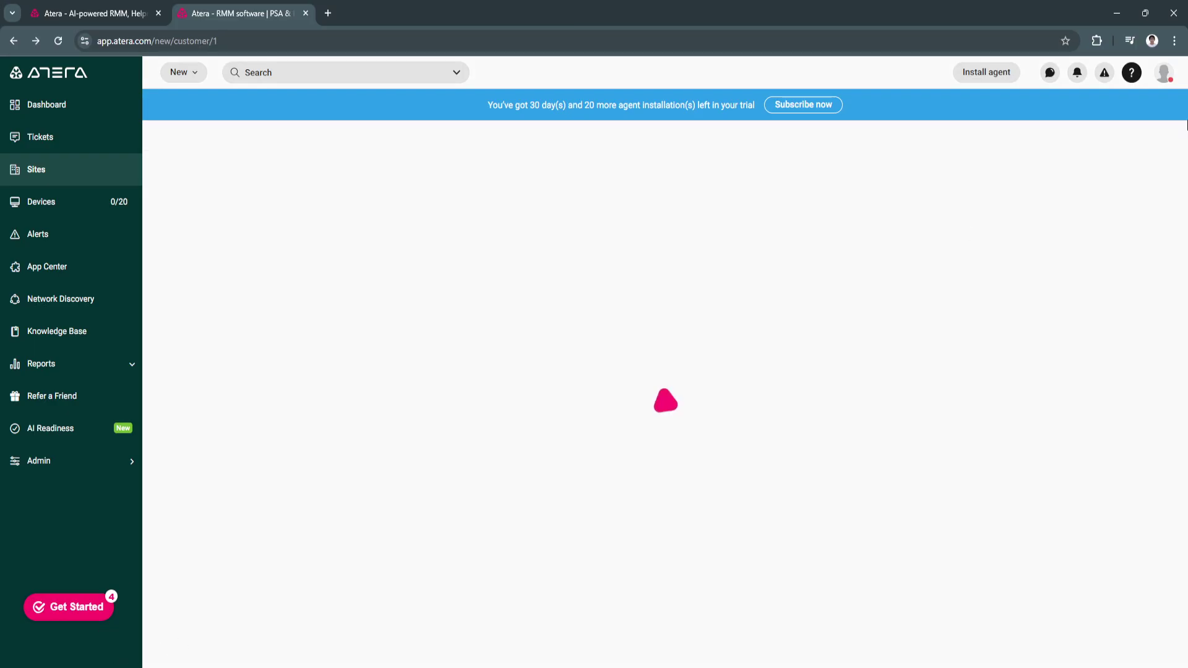
Open Import users (.csv), check the Assets tab's empty asset type list, then view the Sites import tab
{"action": "left_click", "coordinate": [1108, 235]}
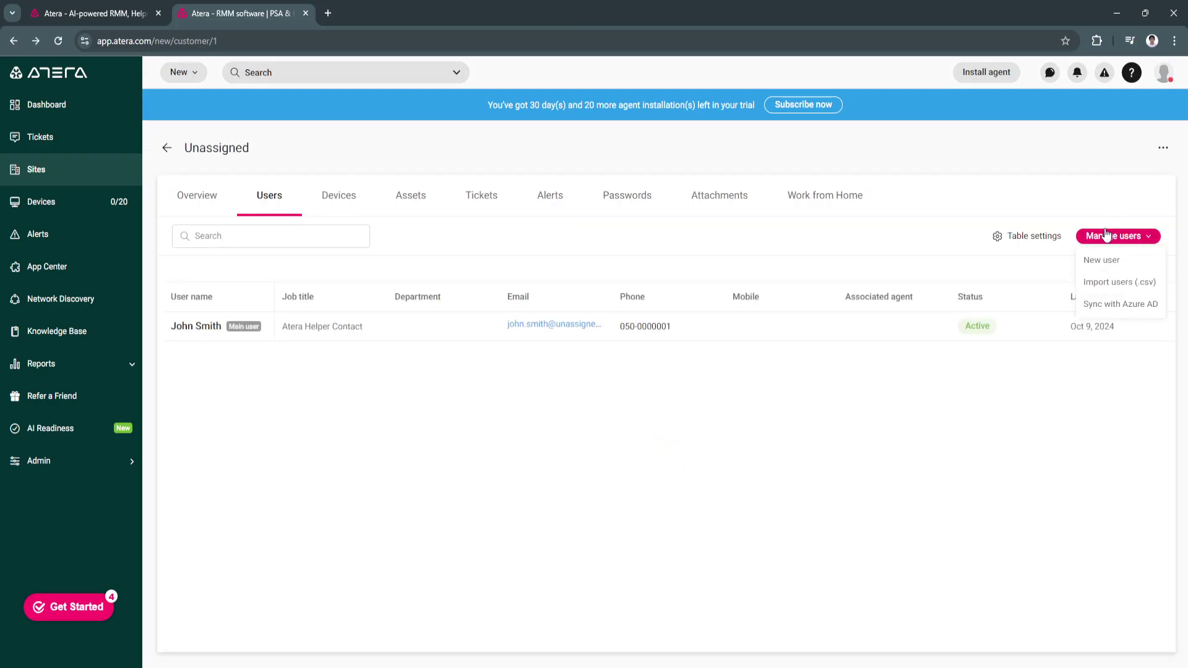
{"action": "left_click", "coordinate": [1100, 286]}
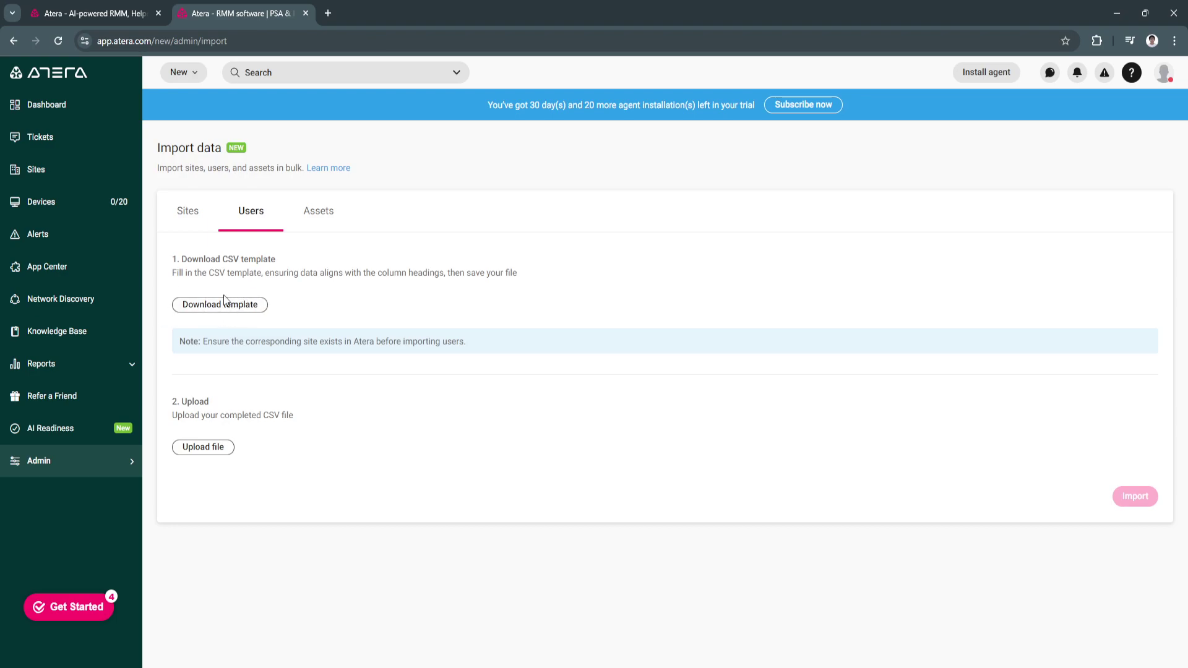
{"action": "left_click", "coordinate": [315, 213]}
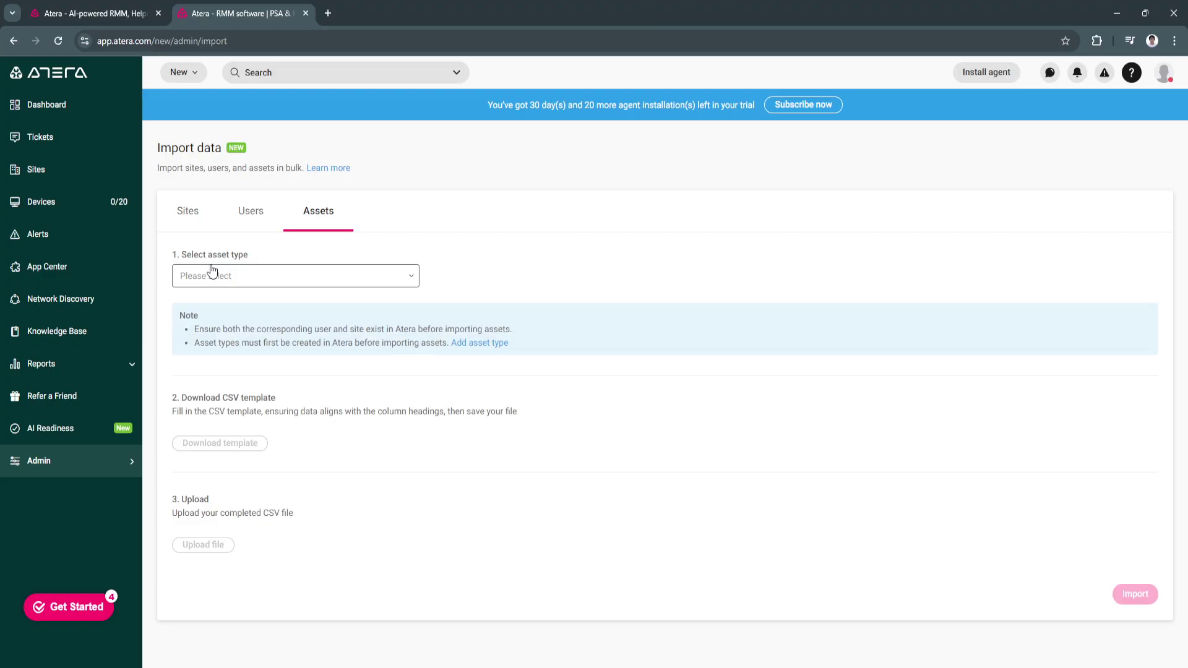
{"action": "left_click", "coordinate": [262, 277]}
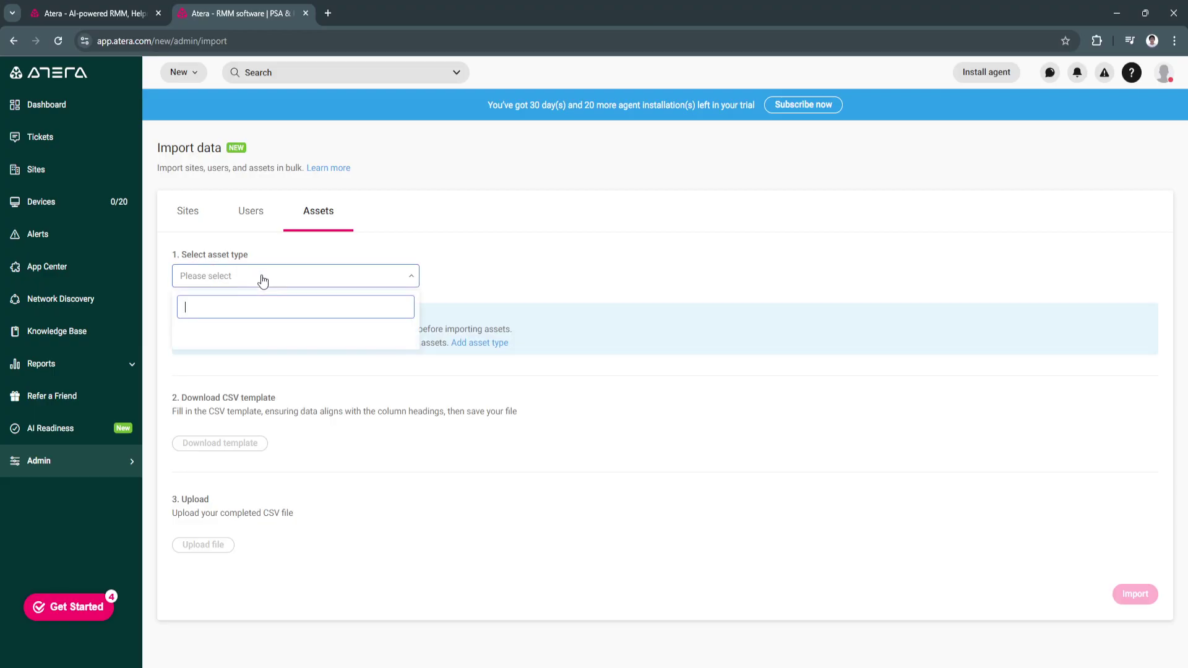
{"action": "left_click", "coordinate": [409, 273]}
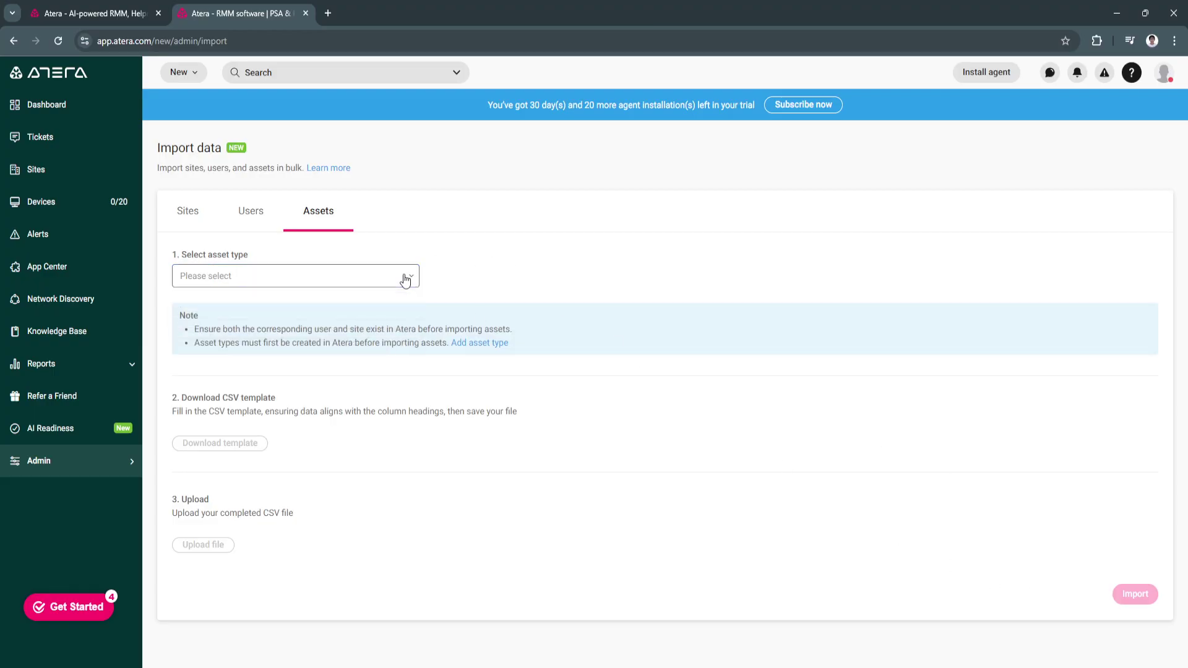
{"action": "left_click", "coordinate": [189, 212]}
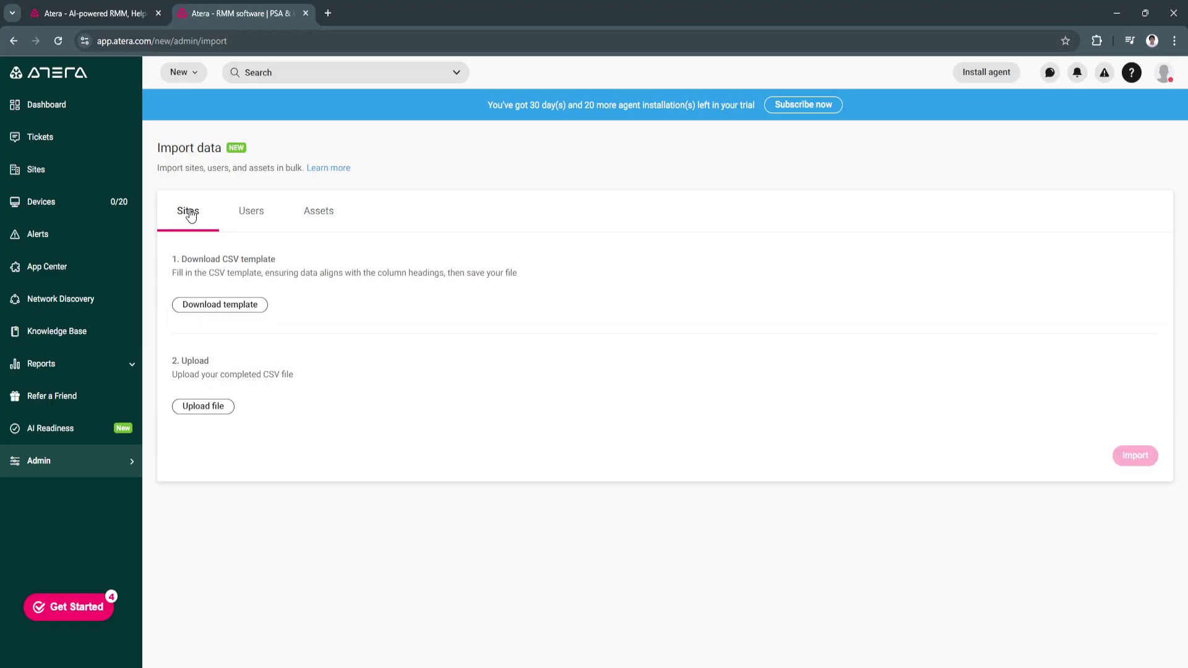
Open the Sample Device from the Devices list and scroll through its overview
{"action": "left_click", "coordinate": [42, 195]}
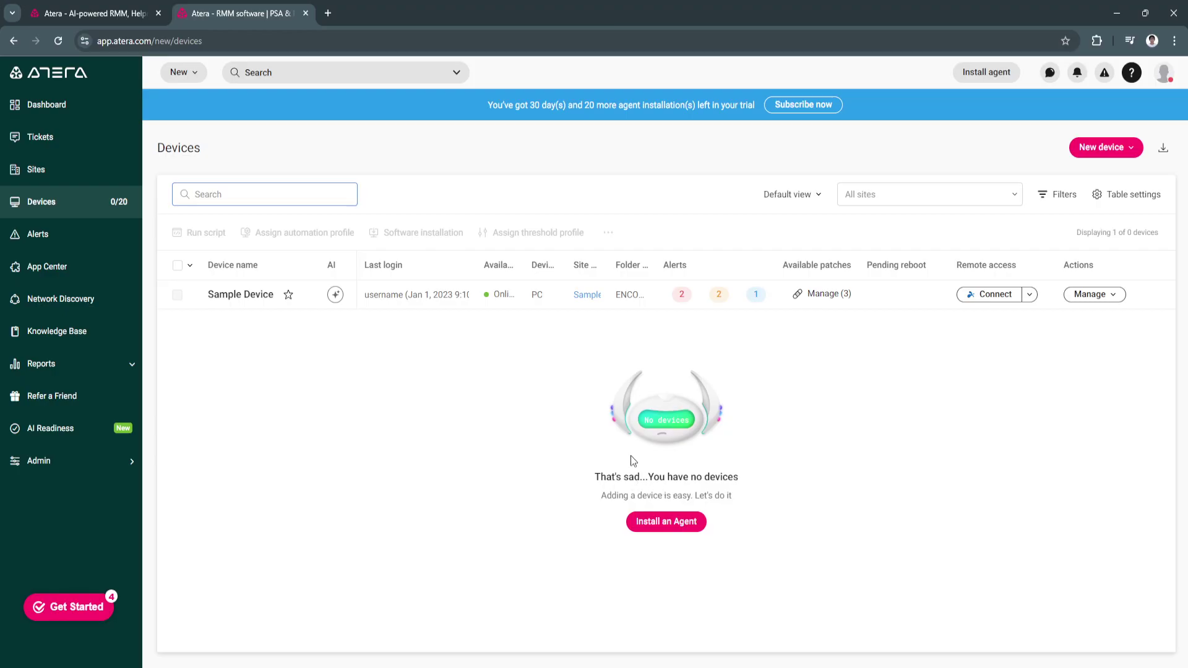
{"action": "left_click", "coordinate": [239, 294]}
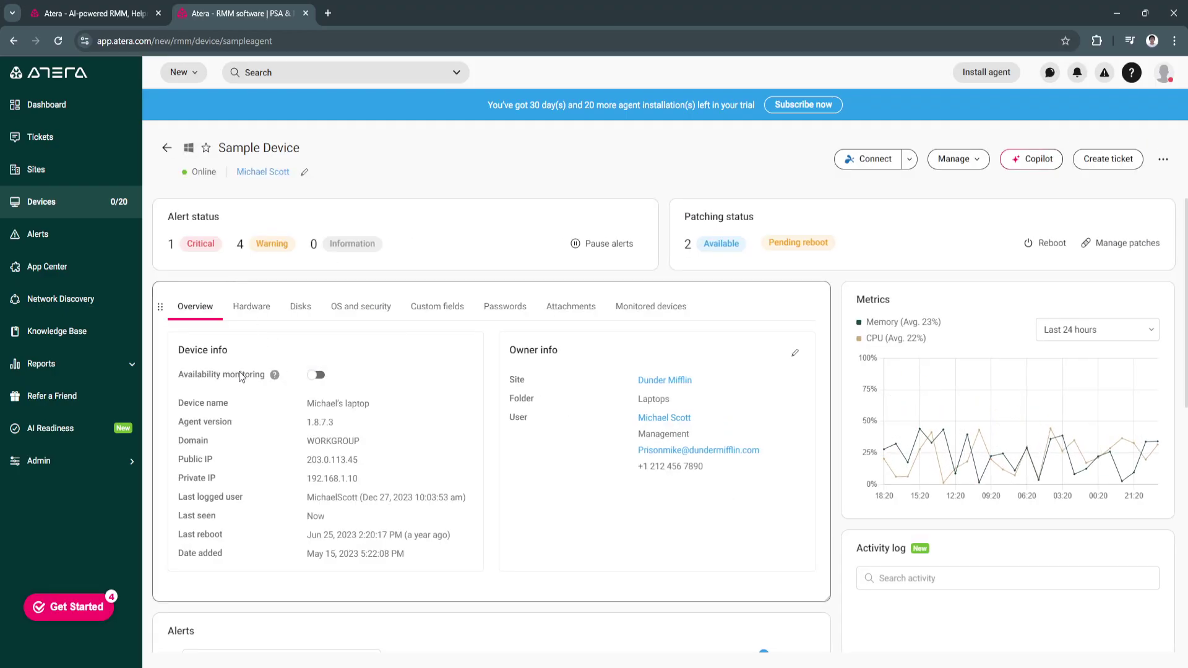
{"action": "scroll", "coordinate": [376, 412], "scroll_direction": "down", "scroll_amount": 1}
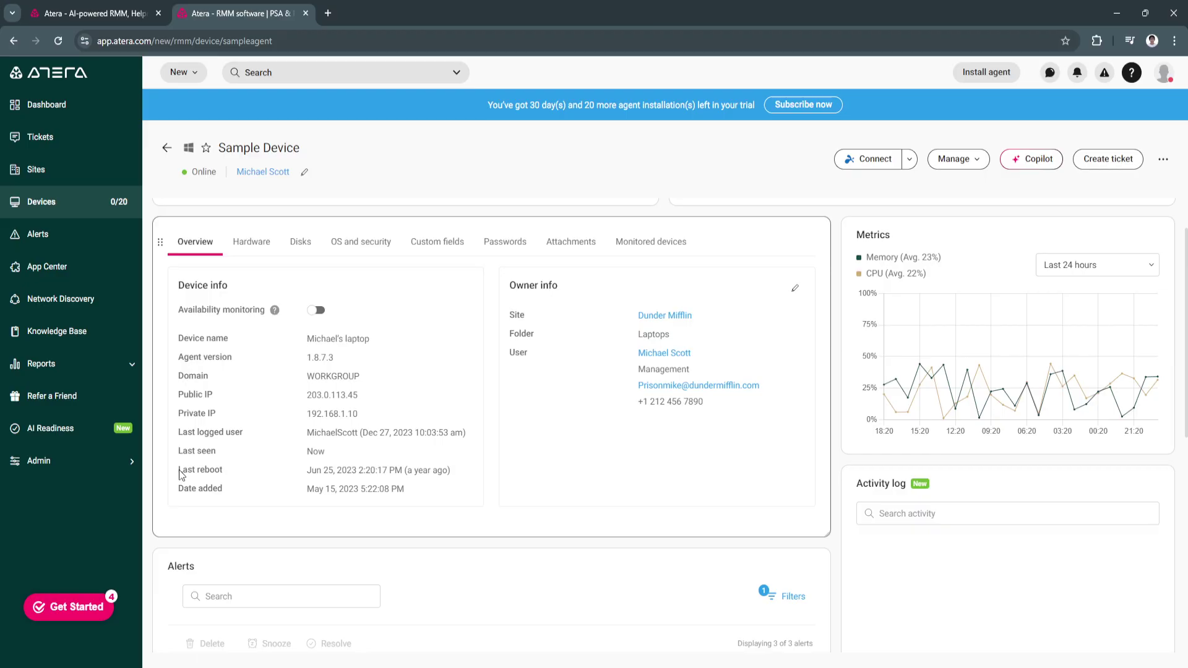
{"action": "scroll", "coordinate": [208, 474], "scroll_direction": "down", "scroll_amount": 1}
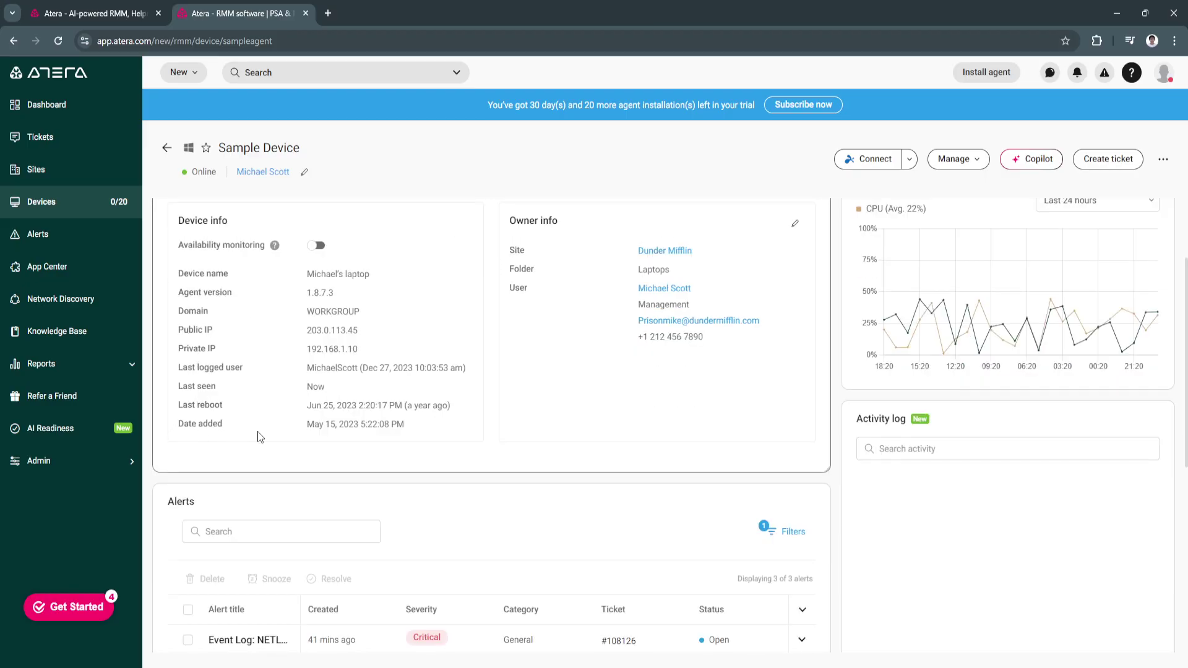
{"action": "scroll", "coordinate": [257, 431], "scroll_direction": "down", "scroll_amount": 3}
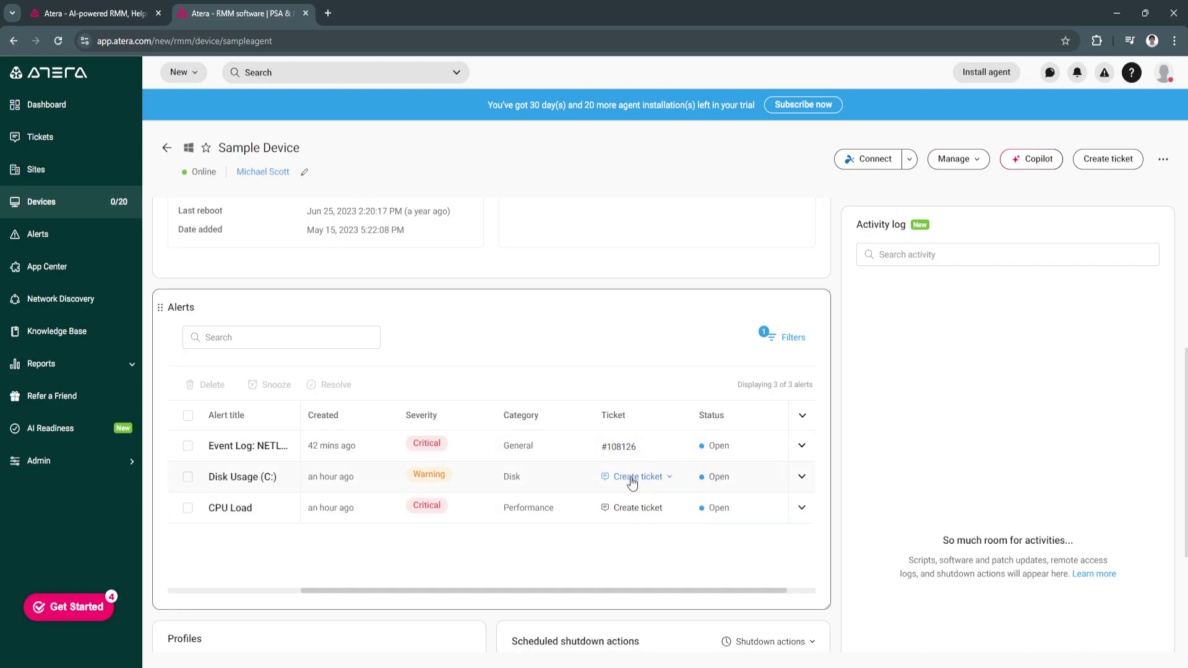
{"action": "scroll", "coordinate": [631, 482], "scroll_direction": "down", "scroll_amount": 3}
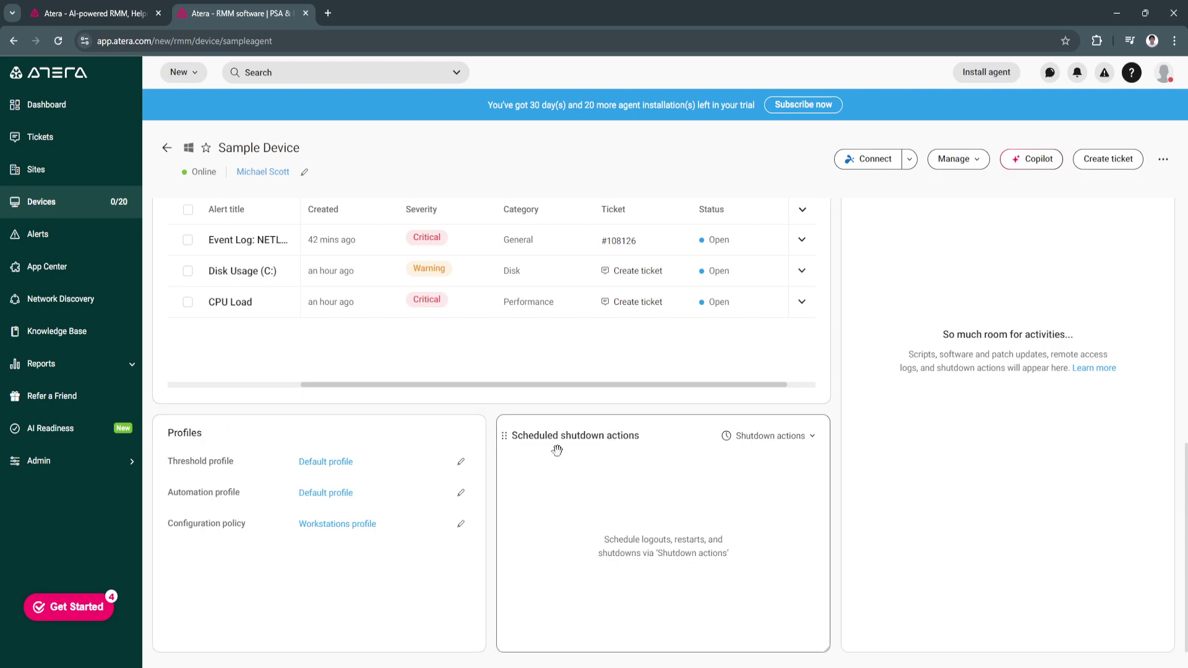
{"action": "scroll", "coordinate": [572, 499], "scroll_direction": "up", "scroll_amount": 7}
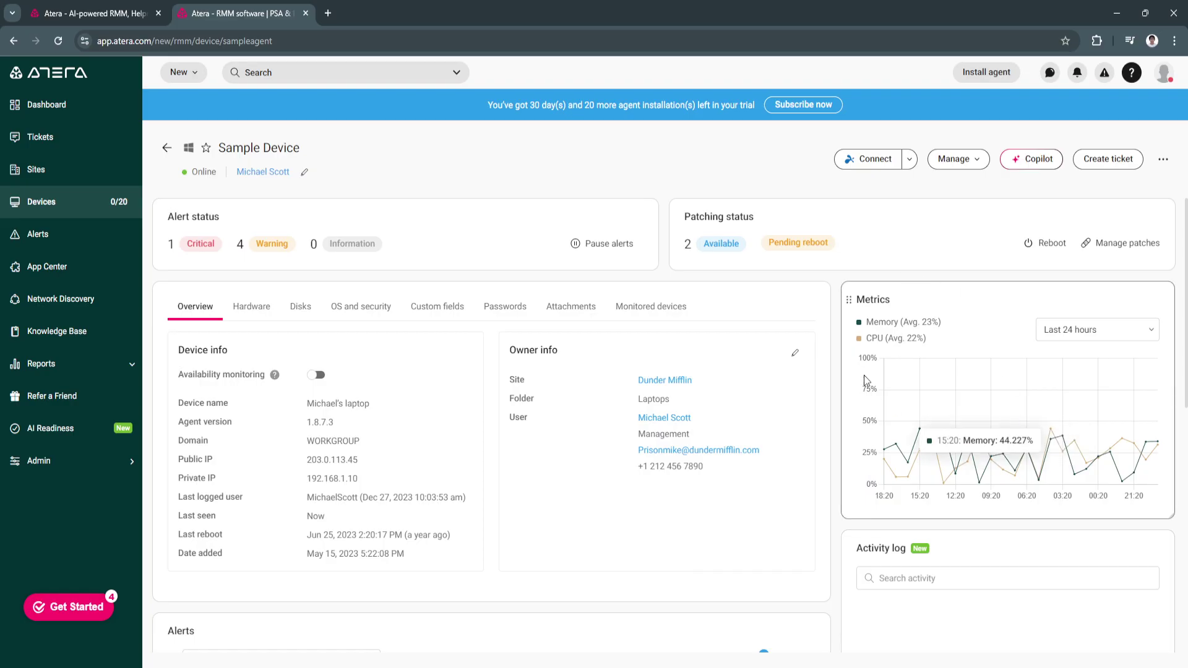
View the Sample Device's Hardware, Disks, OS and security, and Custom fields tabs
{"action": "left_click", "coordinate": [252, 309]}
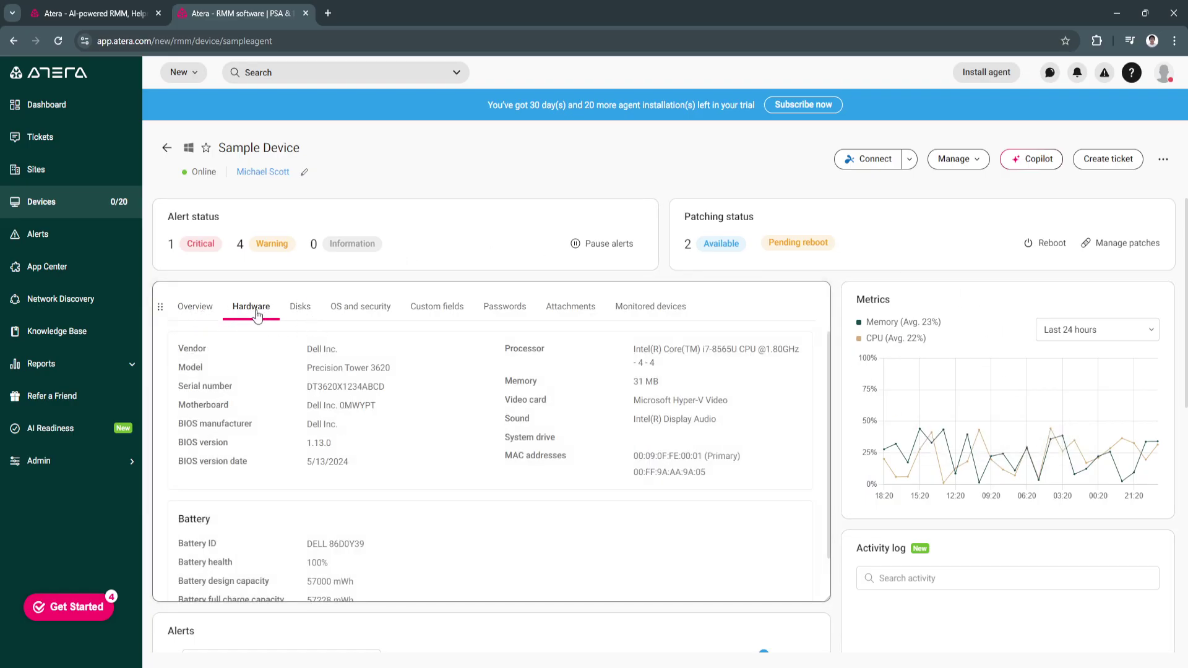
{"action": "left_click", "coordinate": [298, 310]}
{"action": "left_click", "coordinate": [359, 310]}
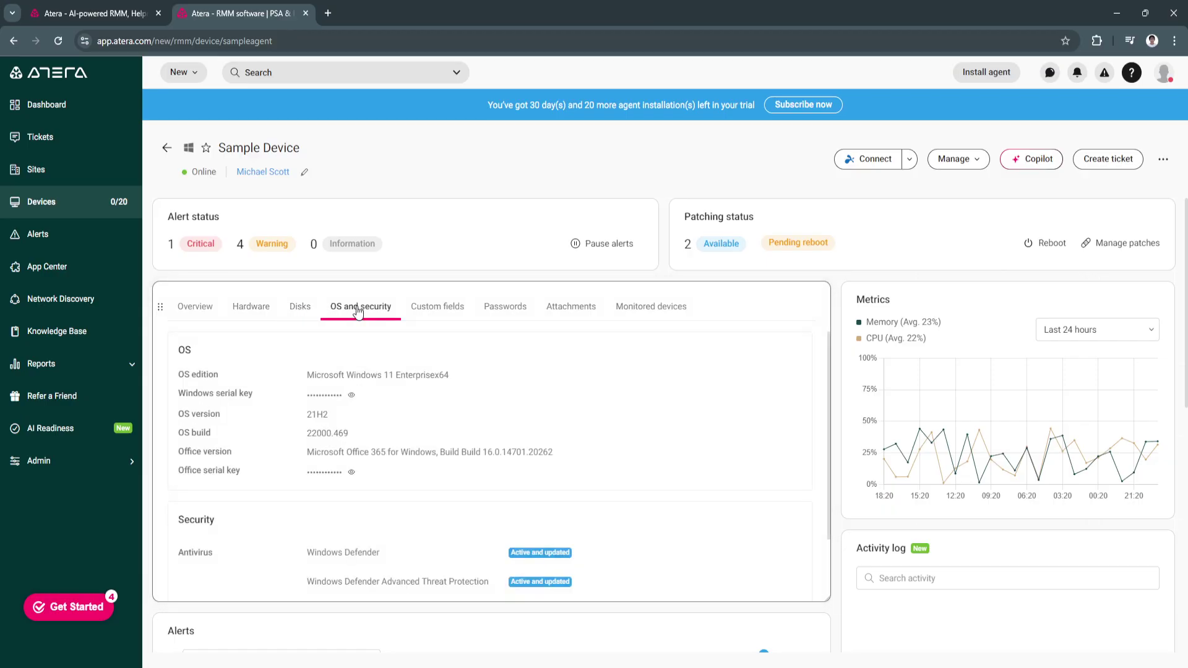
{"action": "left_click", "coordinate": [439, 315]}
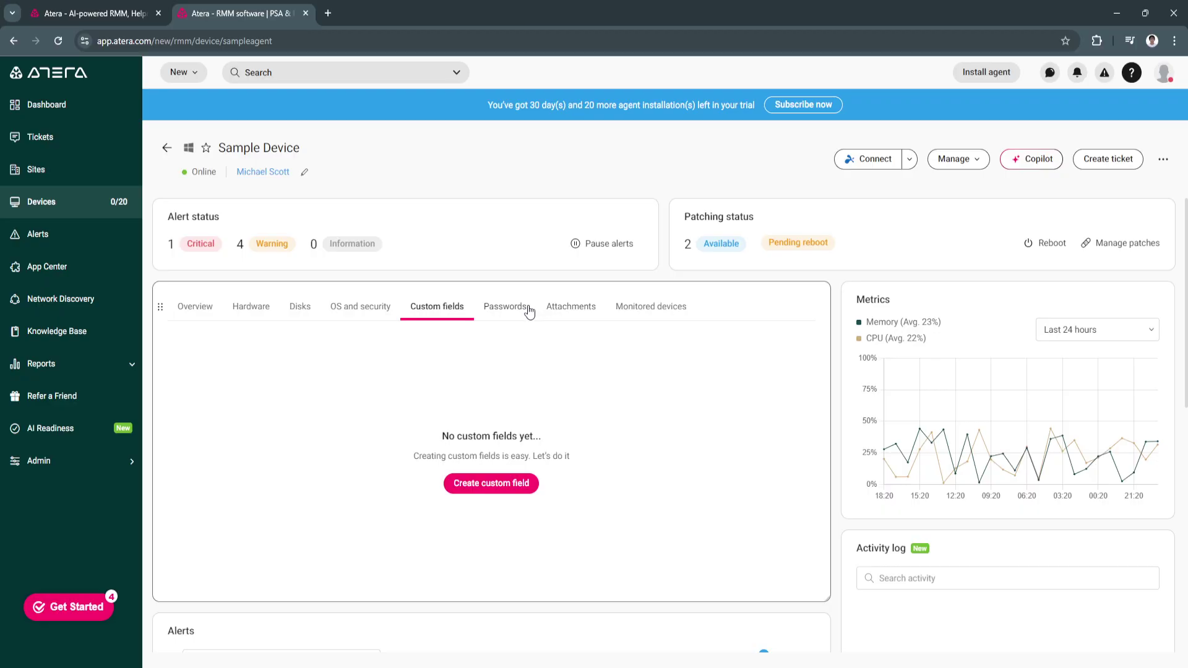
Check the empty Alerts list, the Devices list, and return to Alerts
{"action": "left_click", "coordinate": [72, 241]}
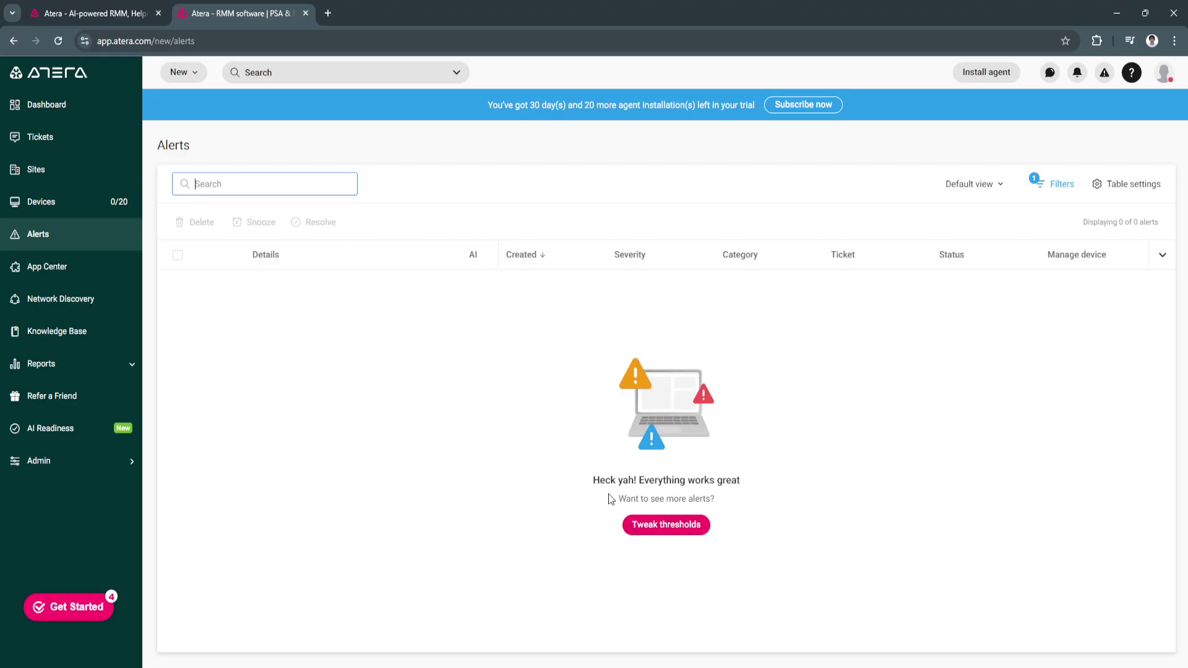
{"action": "left_click", "coordinate": [61, 202]}
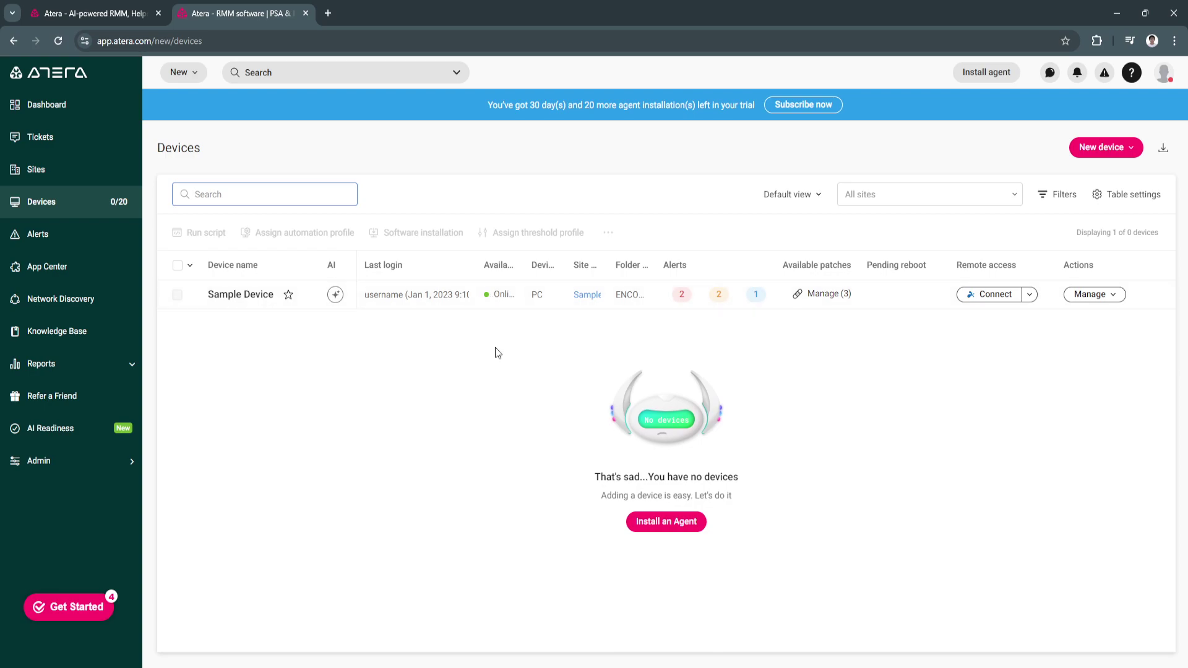
{"action": "left_click", "coordinate": [107, 239]}
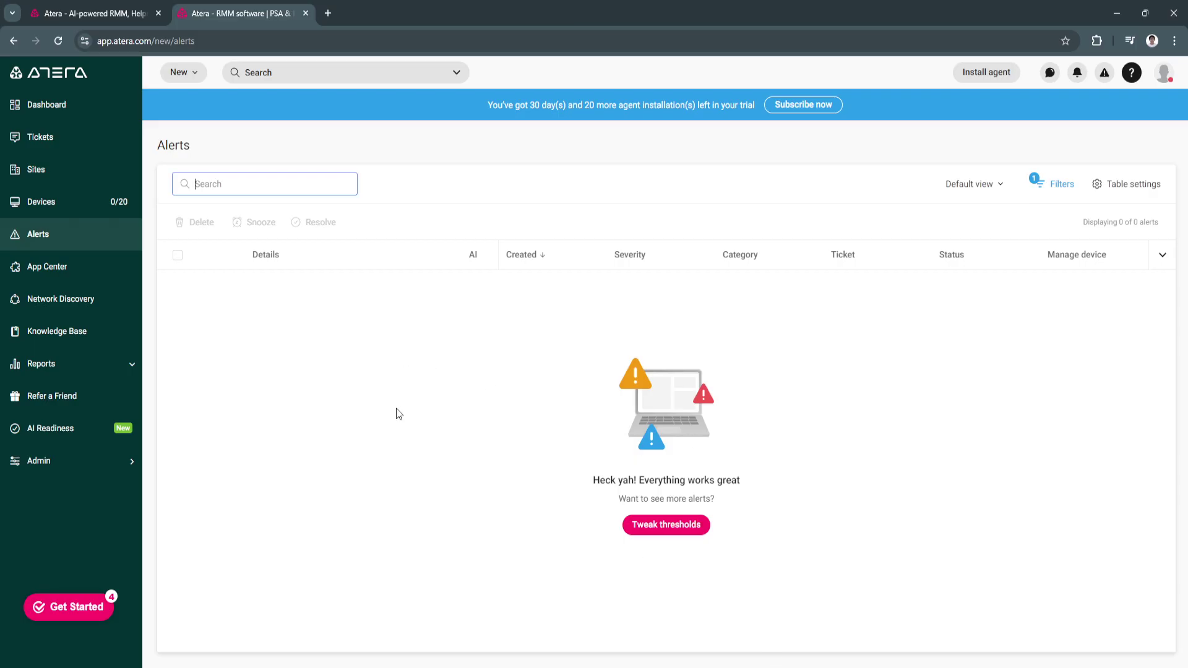
Open the App Center and scroll through integrations like Acronis, Bitdefender, Keeper and Domotz
{"action": "left_click", "coordinate": [68, 268]}
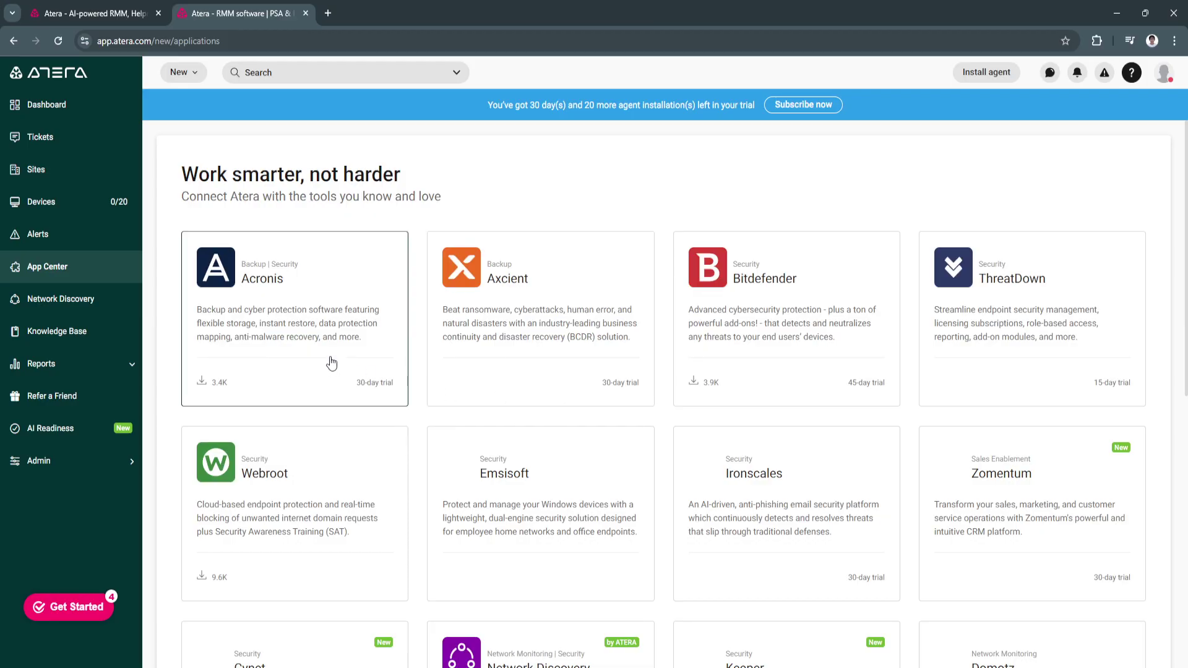
{"action": "scroll", "coordinate": [699, 489], "scroll_direction": "down", "scroll_amount": 5}
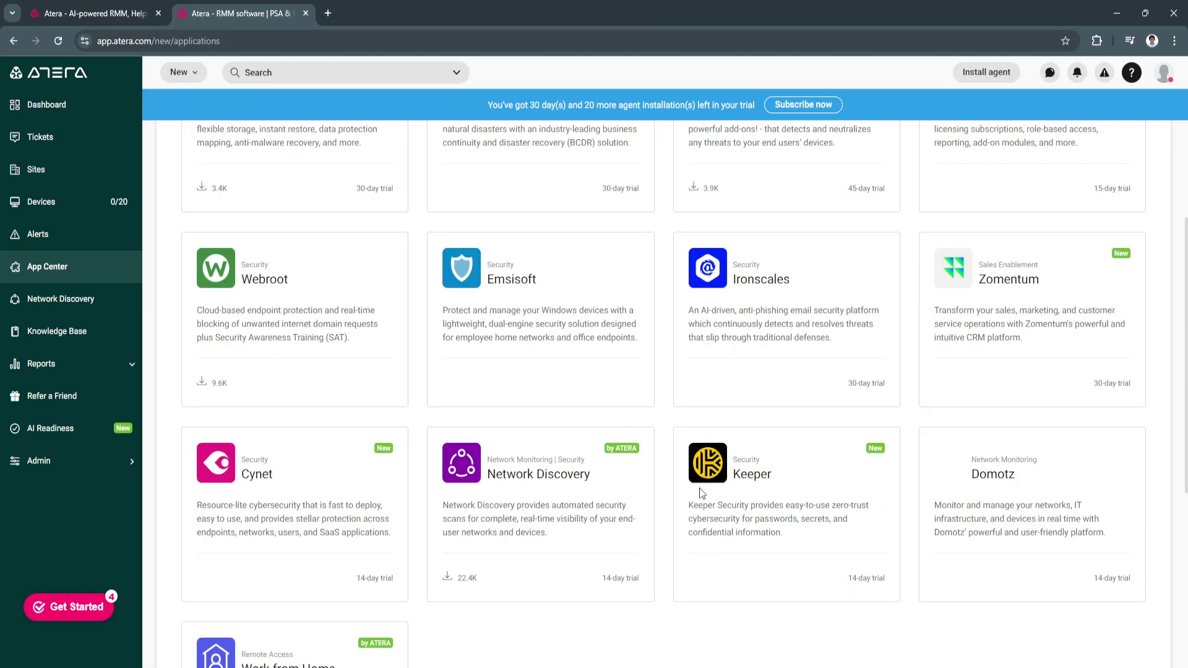
{"action": "scroll", "coordinate": [277, 566], "scroll_direction": "up", "scroll_amount": 2}
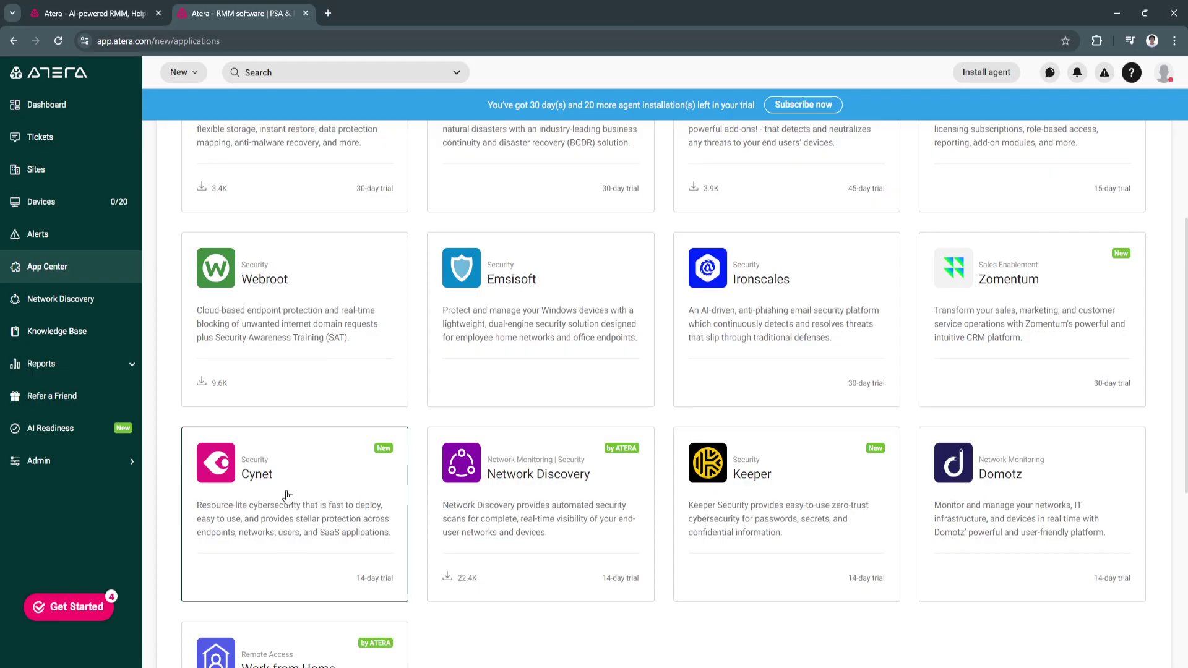
{"action": "scroll", "coordinate": [284, 538], "scroll_direction": "up", "scroll_amount": 3}
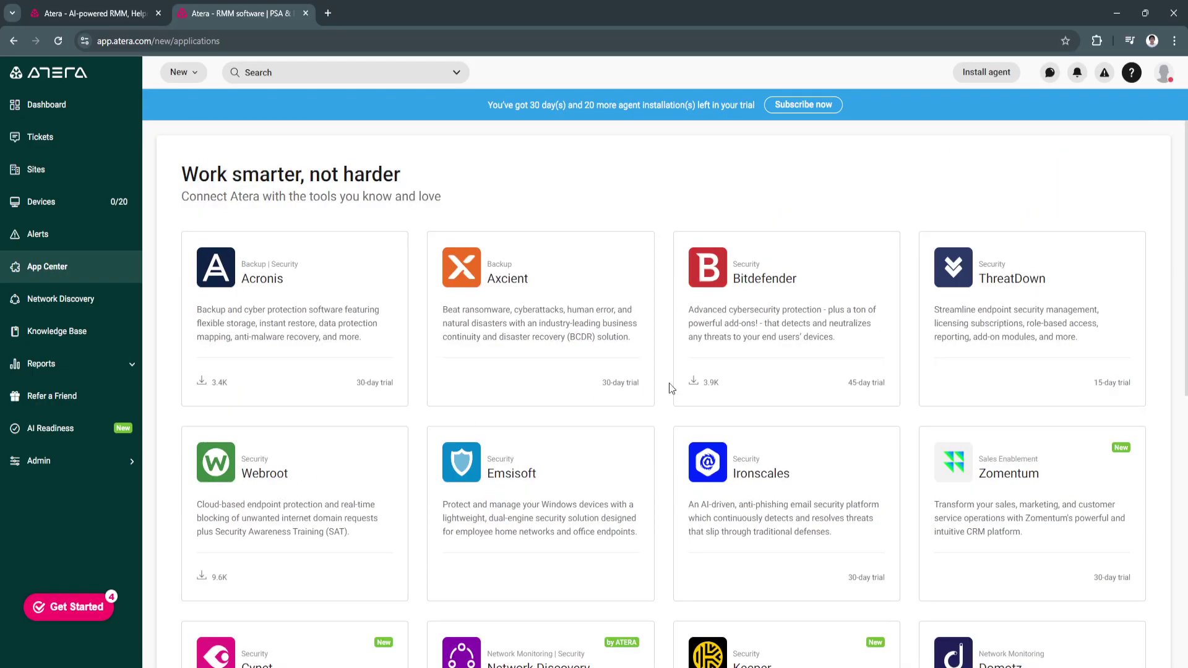
{"action": "scroll", "coordinate": [606, 489], "scroll_direction": "down", "scroll_amount": 7}
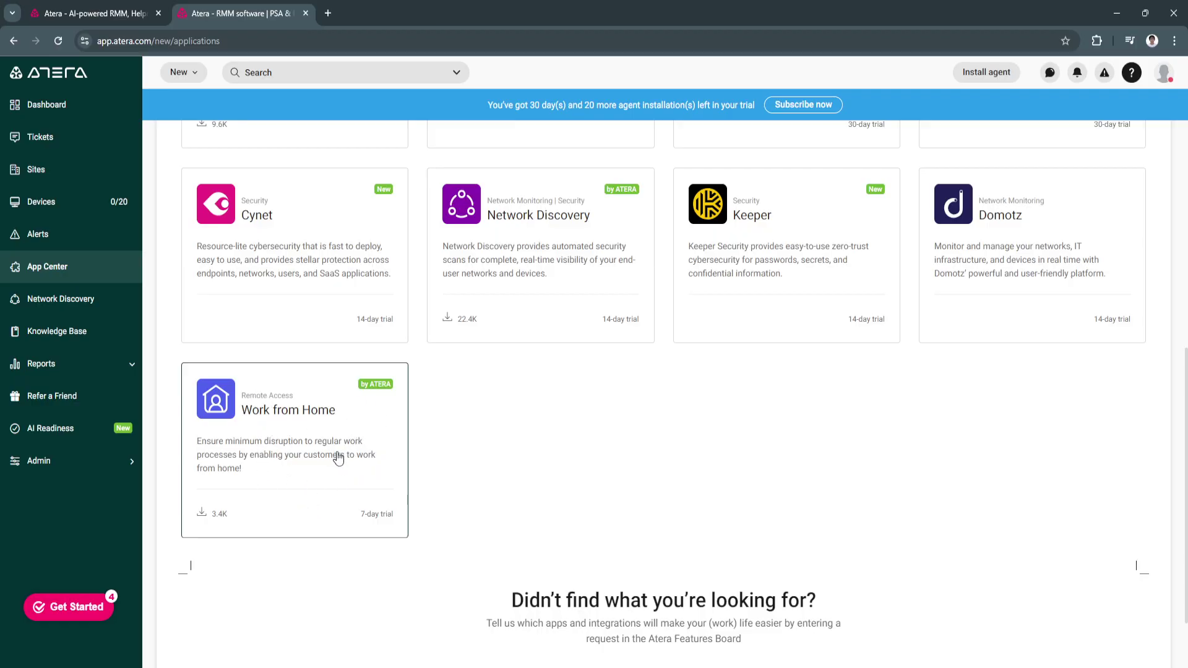
{"action": "scroll", "coordinate": [338, 458], "scroll_direction": "up", "scroll_amount": 3}
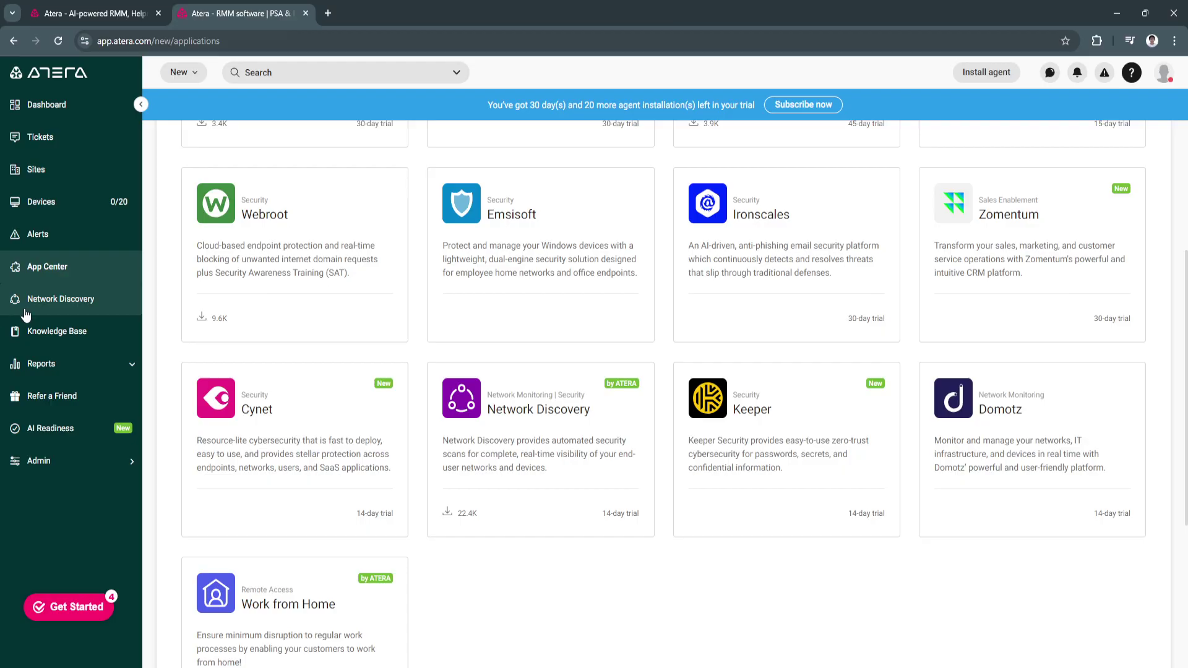
Visit the Network Discovery page, the Knowledge Base Center and the Reports overview
{"action": "left_click", "coordinate": [25, 311]}
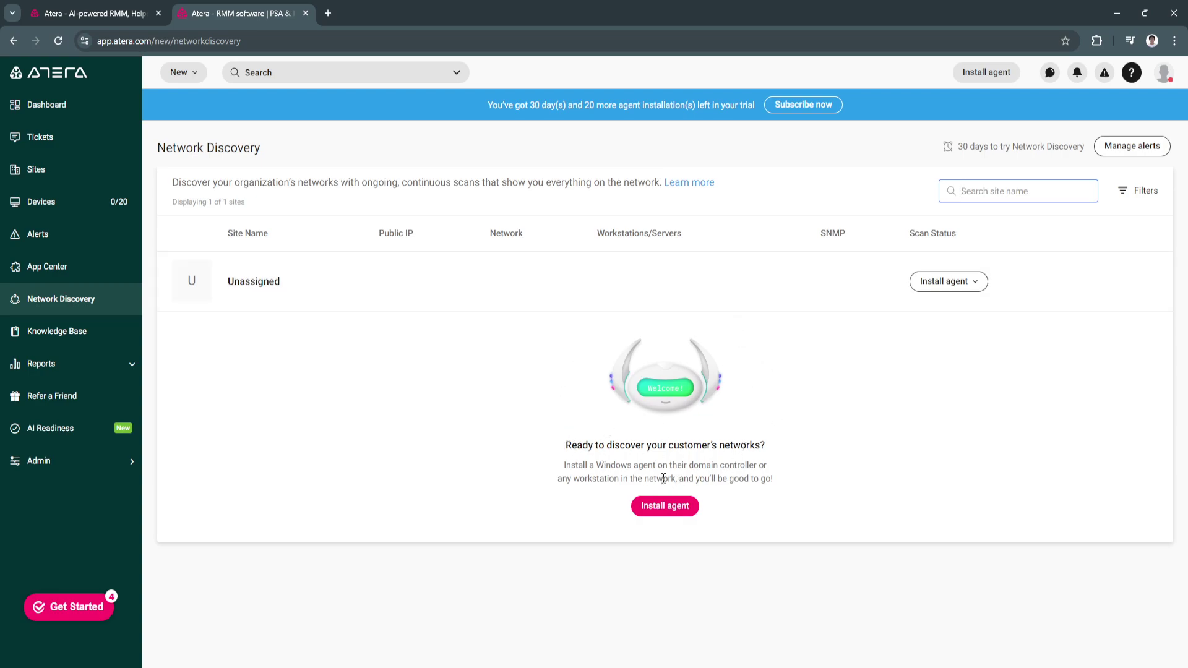
{"action": "left_click", "coordinate": [86, 330]}
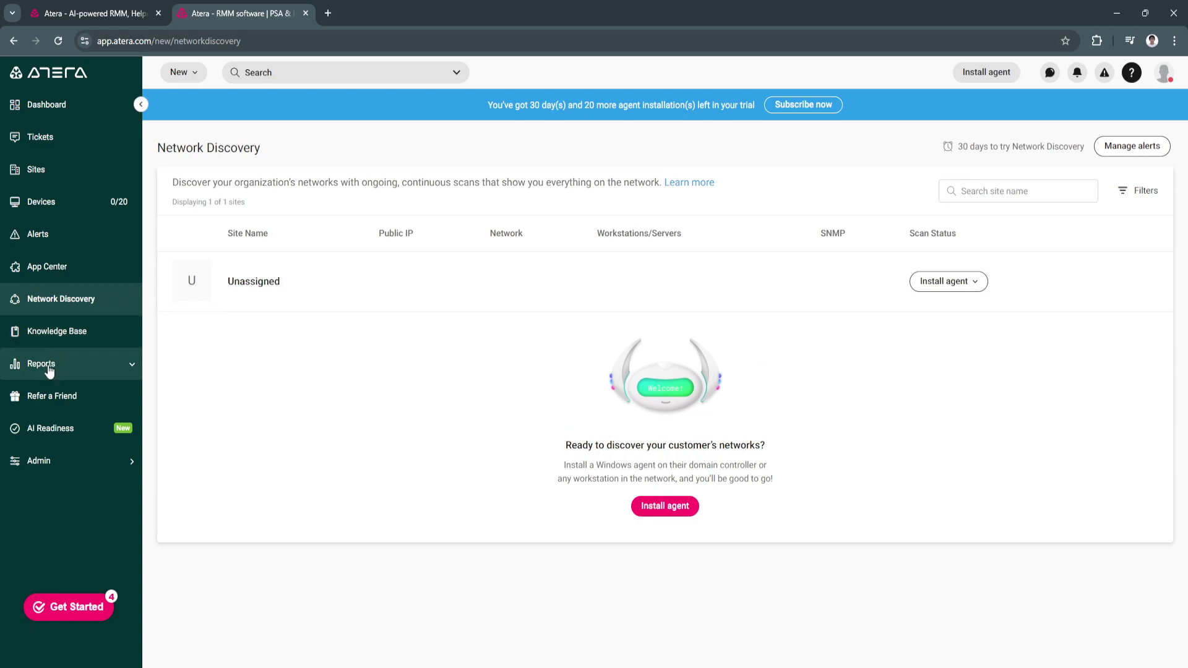
{"action": "left_click", "coordinate": [76, 331]}
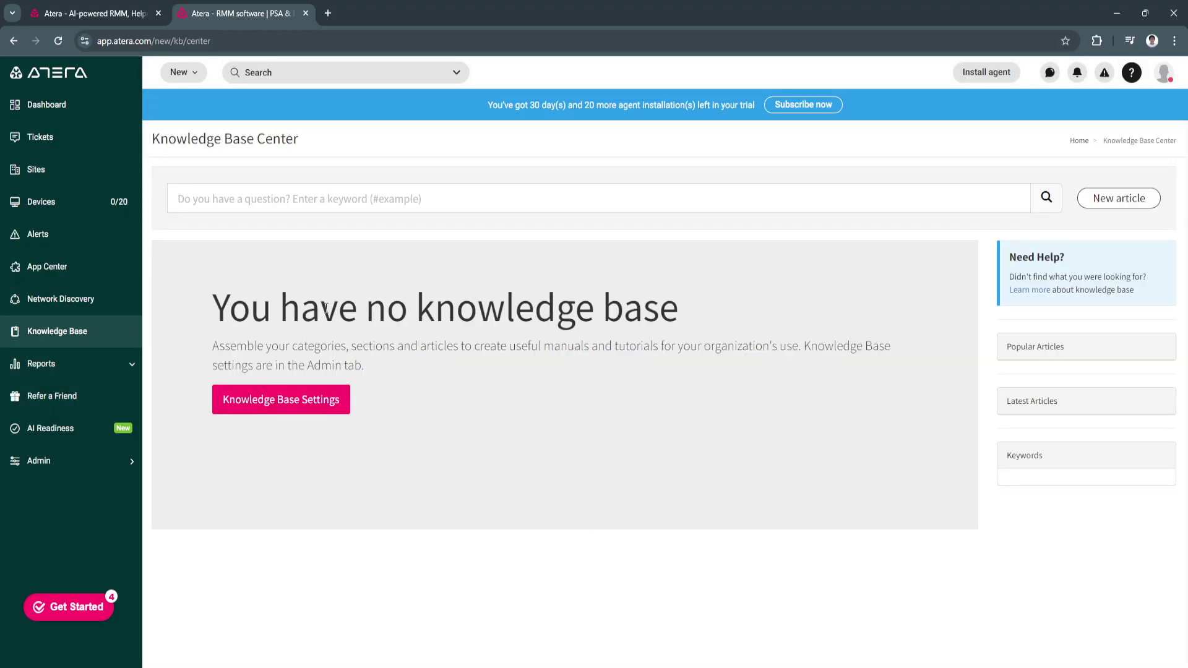
{"action": "left_click", "coordinate": [43, 364]}
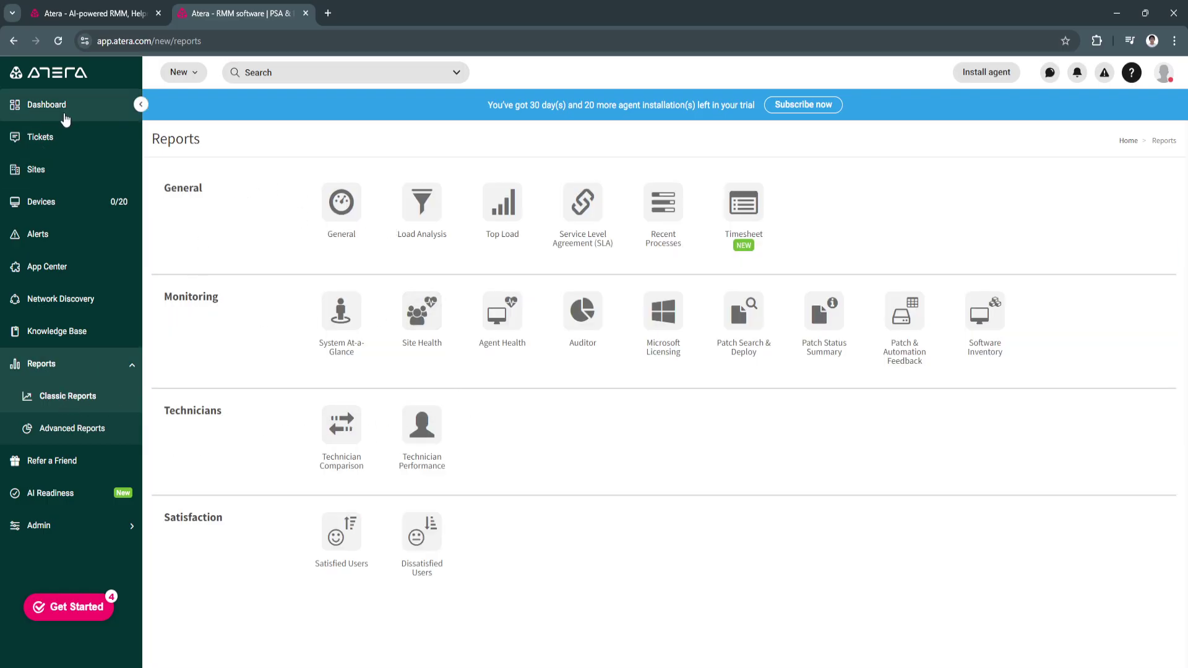
Return to the Dashboard and scroll through the Alerts per site, Availability monitoring and Server alerts widgets
{"action": "left_click", "coordinate": [65, 119]}
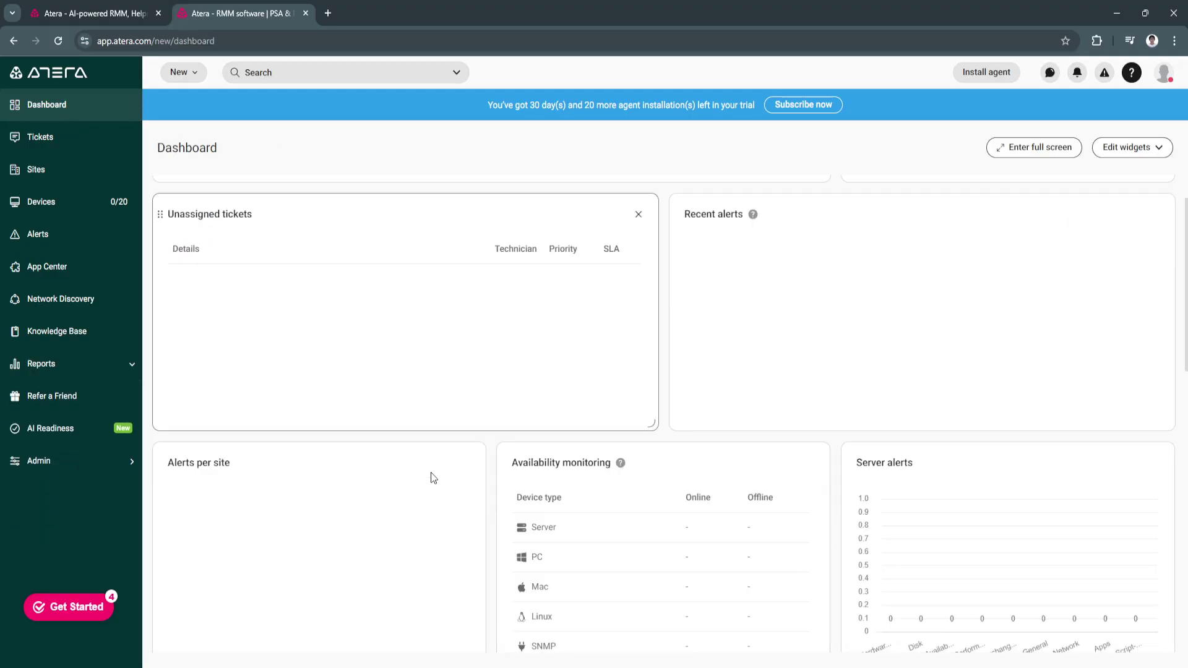
{"action": "scroll", "coordinate": [595, 502], "scroll_direction": "down", "scroll_amount": 1}
{"action": "scroll", "coordinate": [778, 509], "scroll_direction": "down", "scroll_amount": 3}
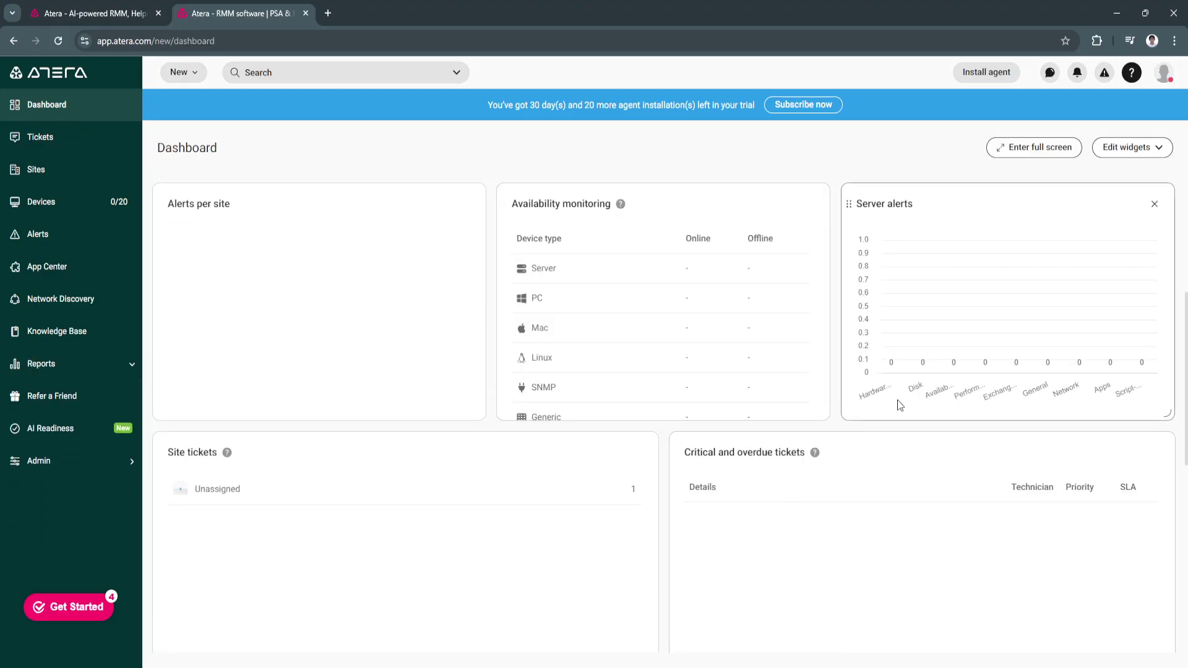
{"action": "scroll", "coordinate": [915, 395], "scroll_direction": "up", "scroll_amount": 2}
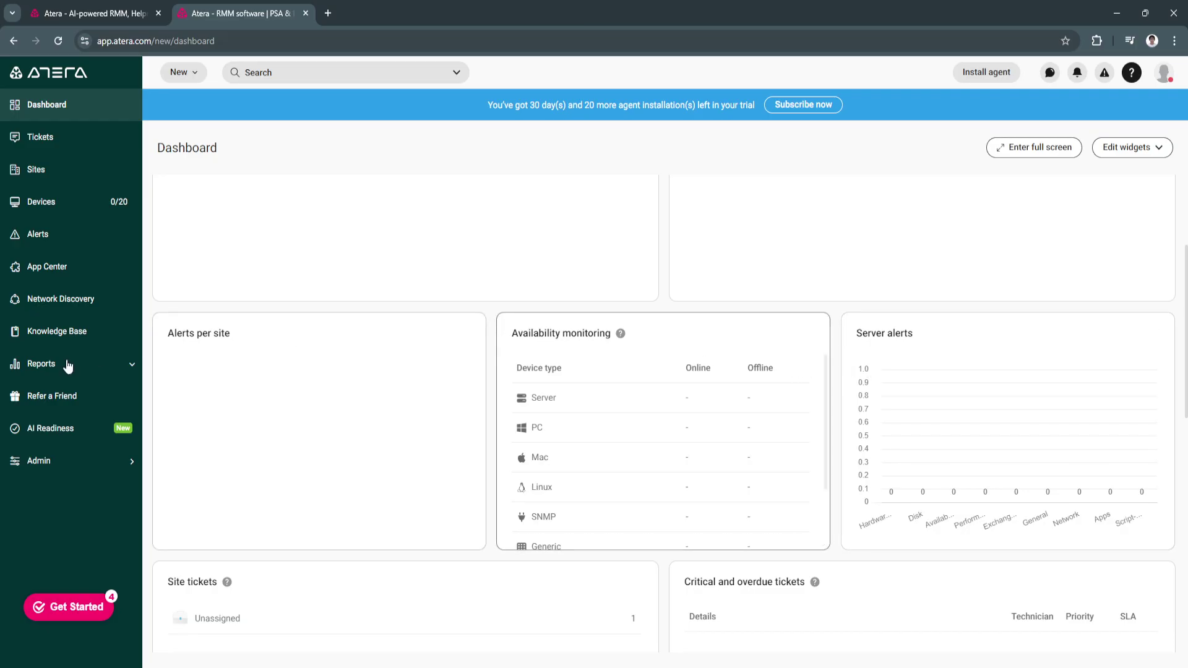
{"action": "left_click", "coordinate": [69, 397]}
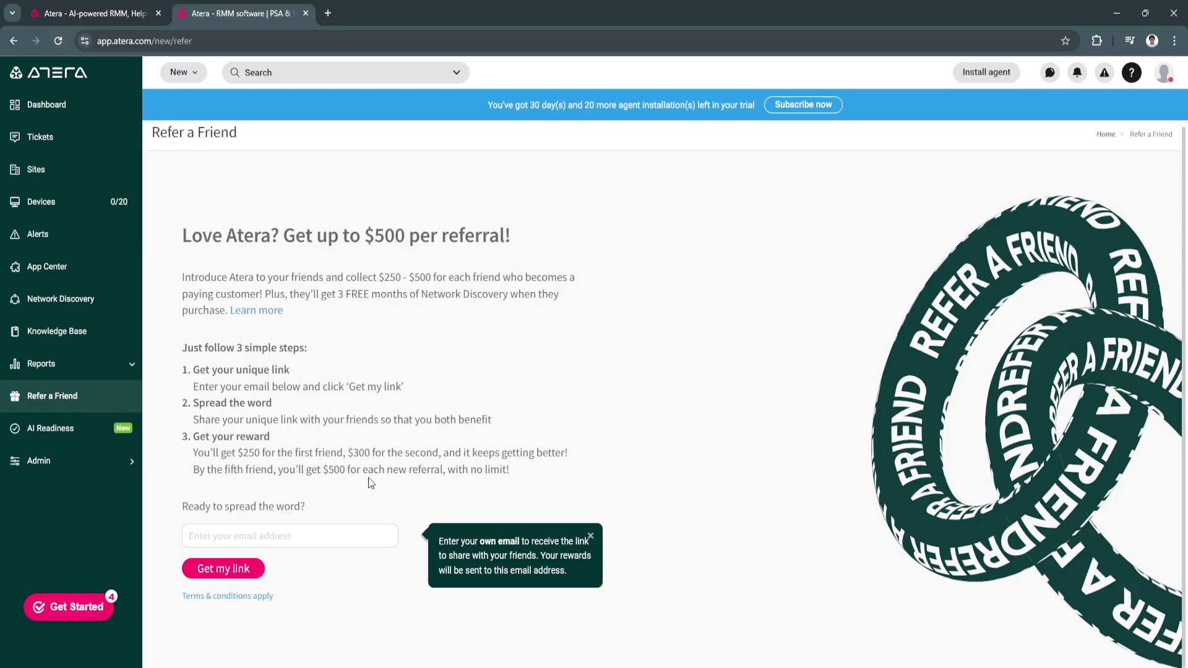
{"action": "left_click", "coordinate": [587, 535]}
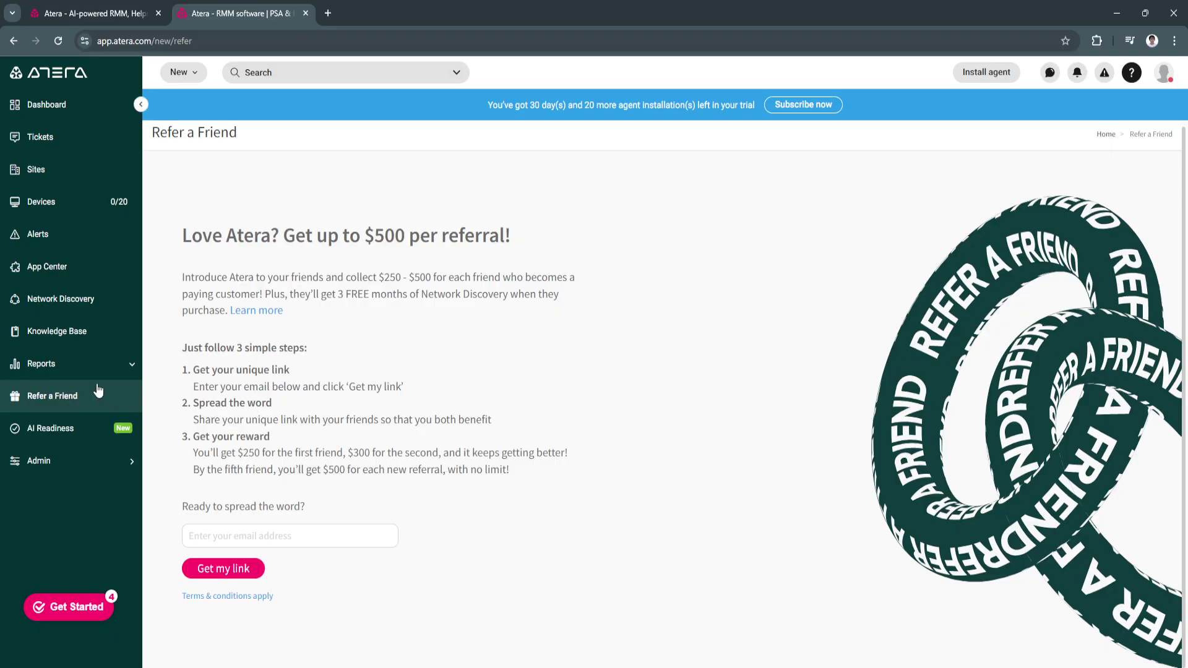
{"action": "left_click", "coordinate": [51, 109]}
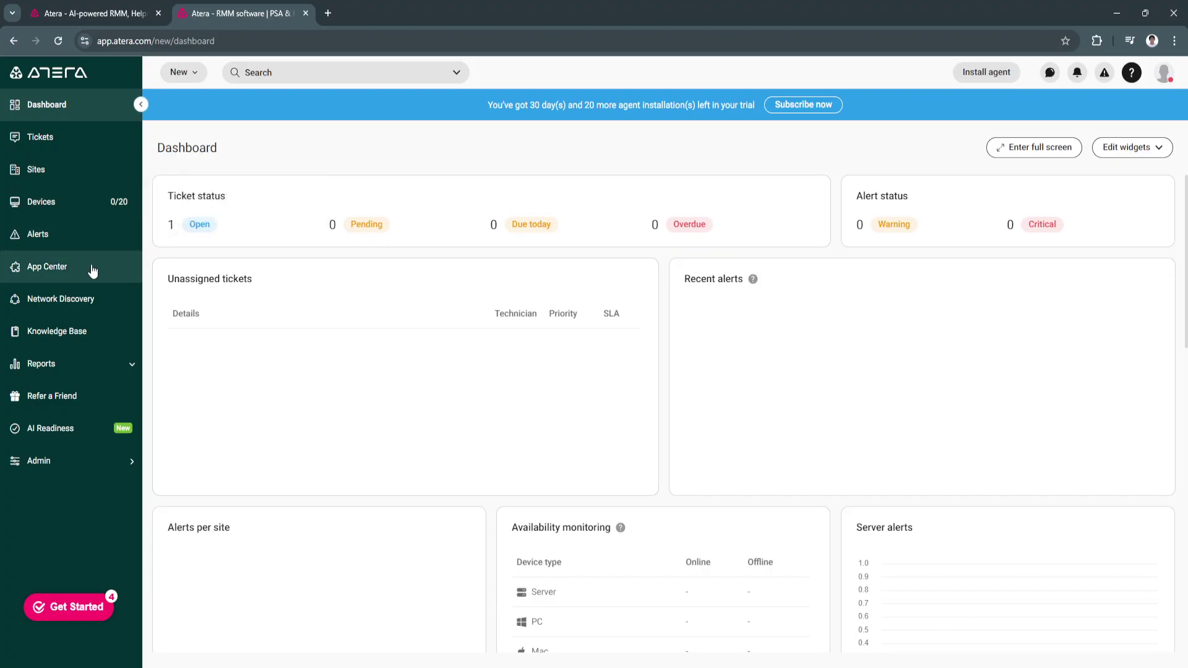
{"action": "left_click", "coordinate": [78, 605]}
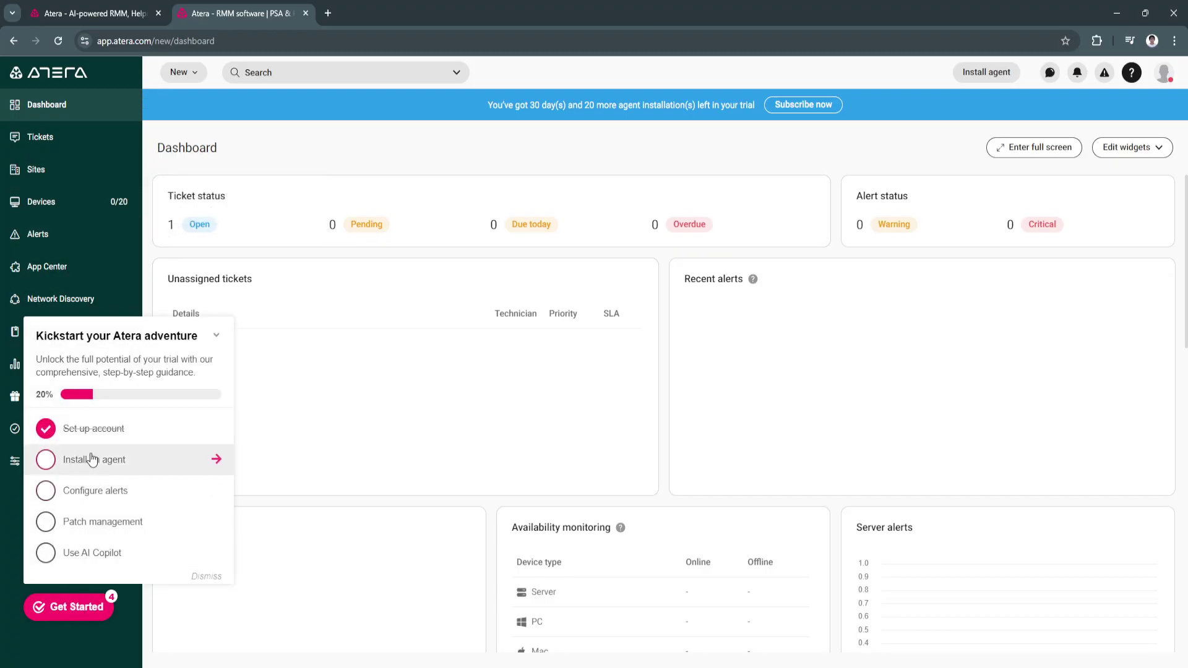
{"action": "left_click", "coordinate": [13, 507]}
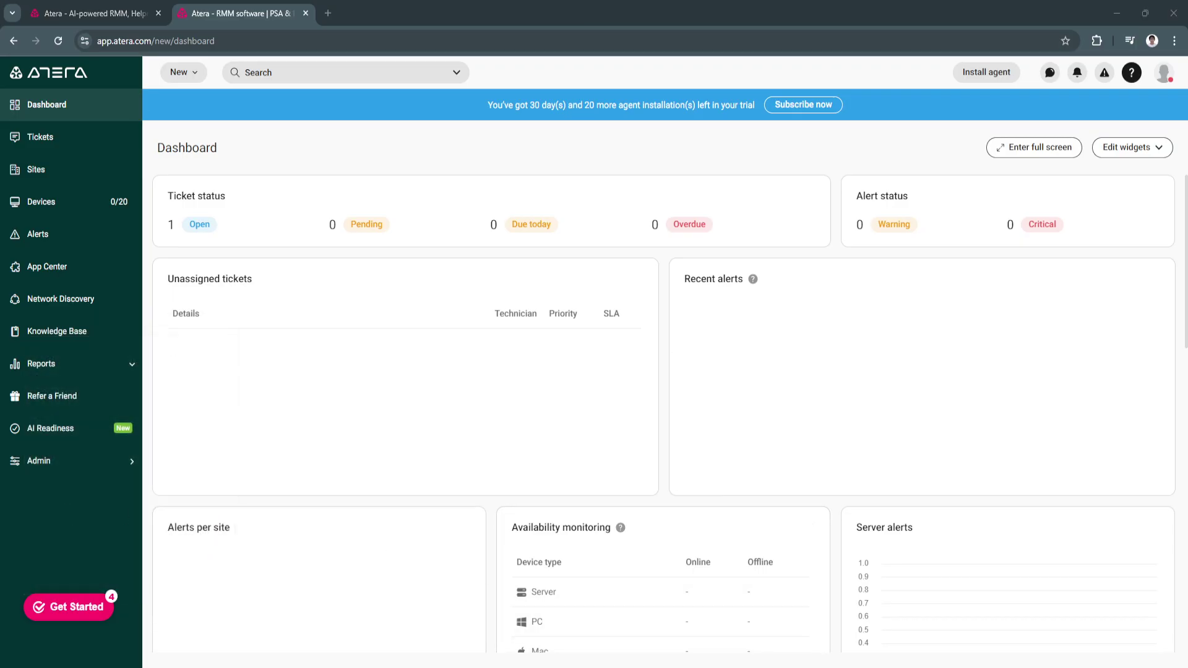